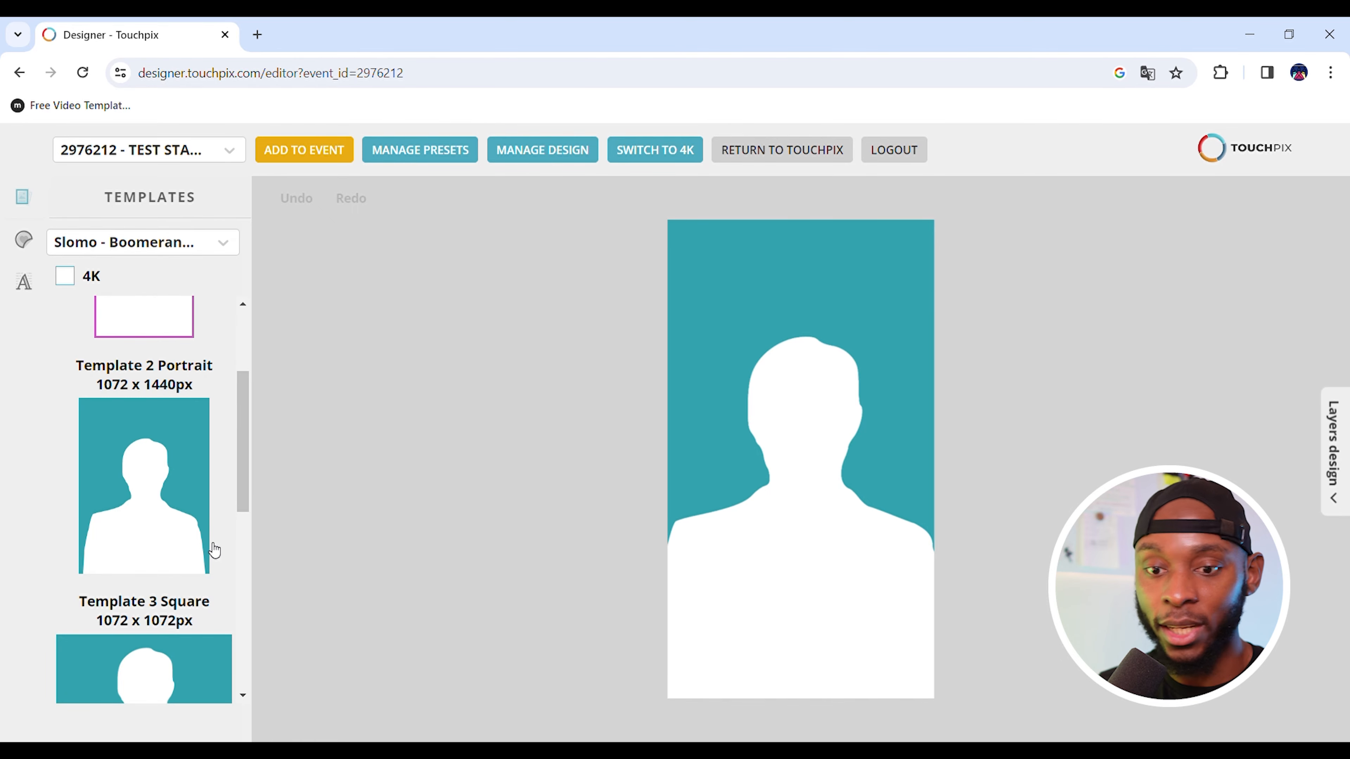
- Review the Slomo - Boomerang overlay templates and their pixel sizes, from portrait to landscape long
scroll(214, 551, down, 3)
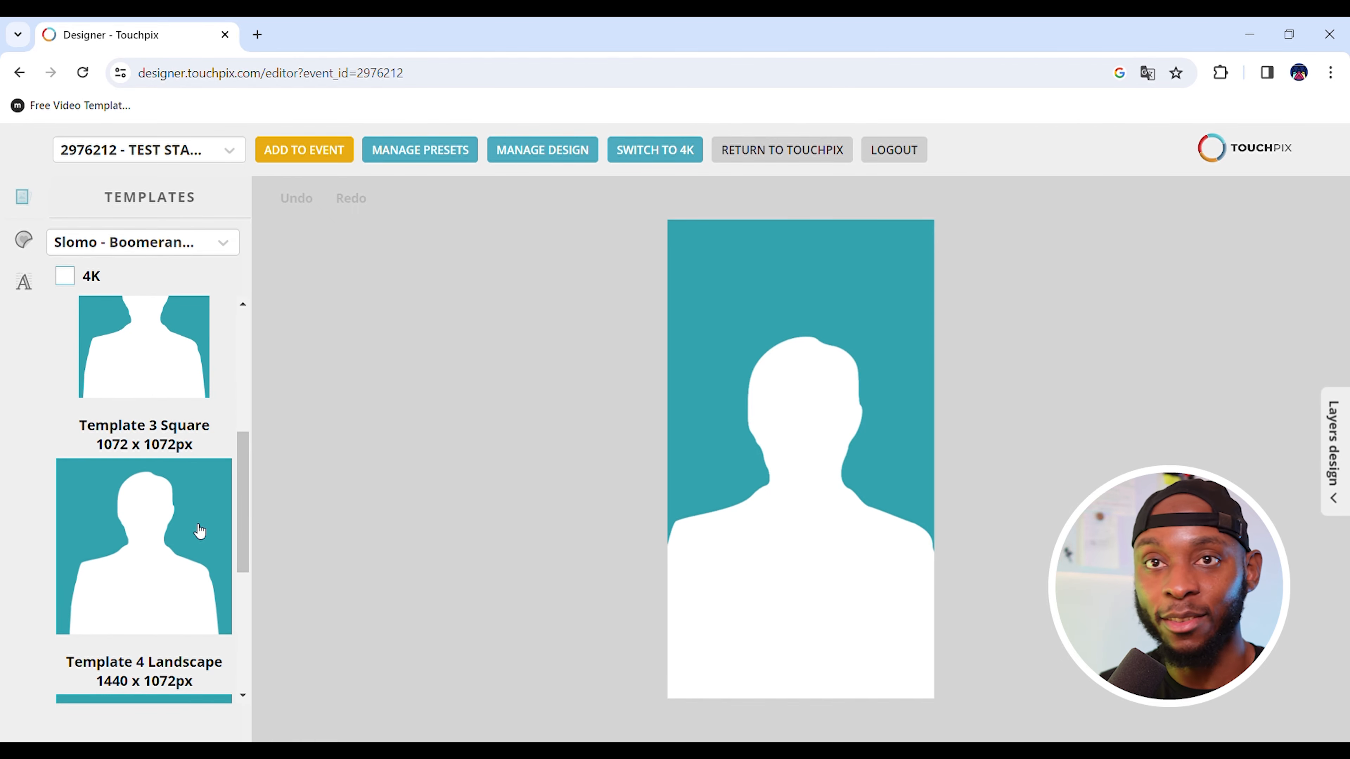
scroll(198, 528, down, 2)
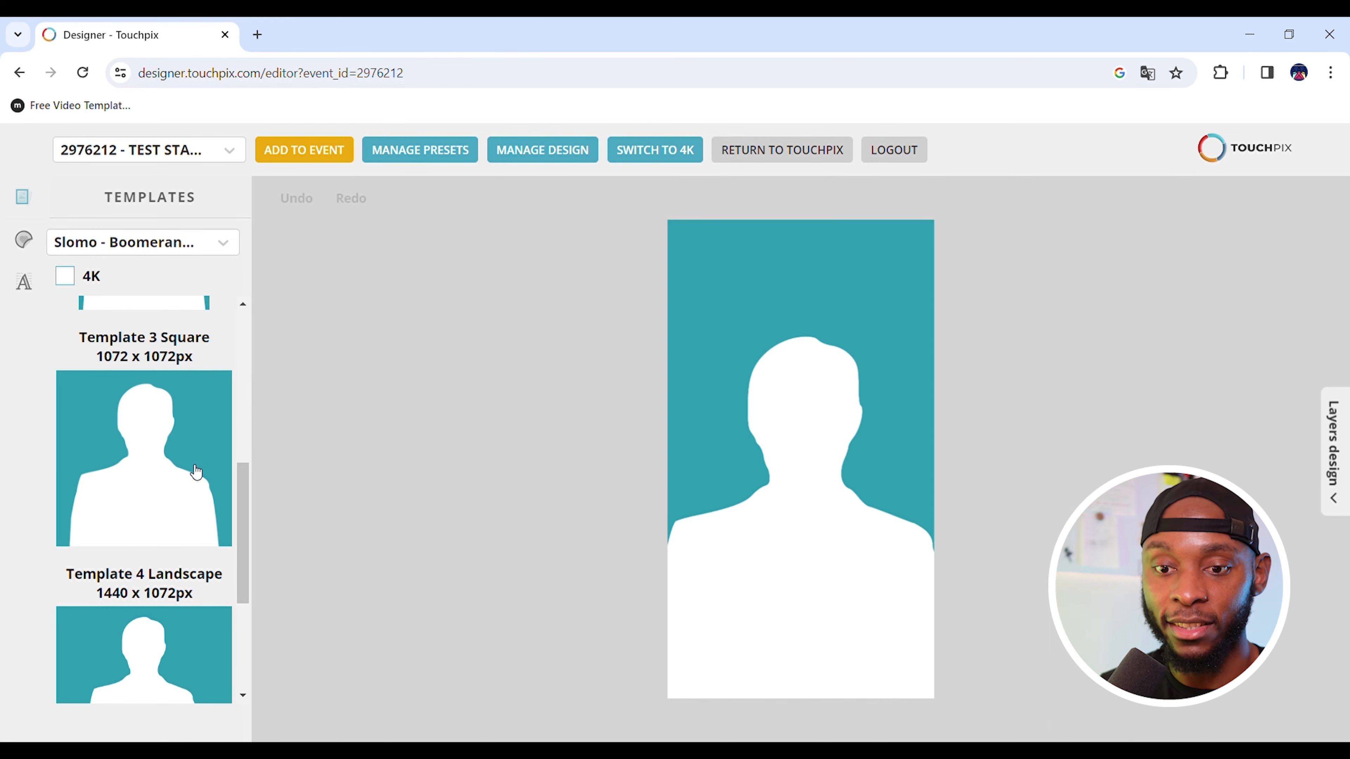
scroll(203, 556, down, 3)
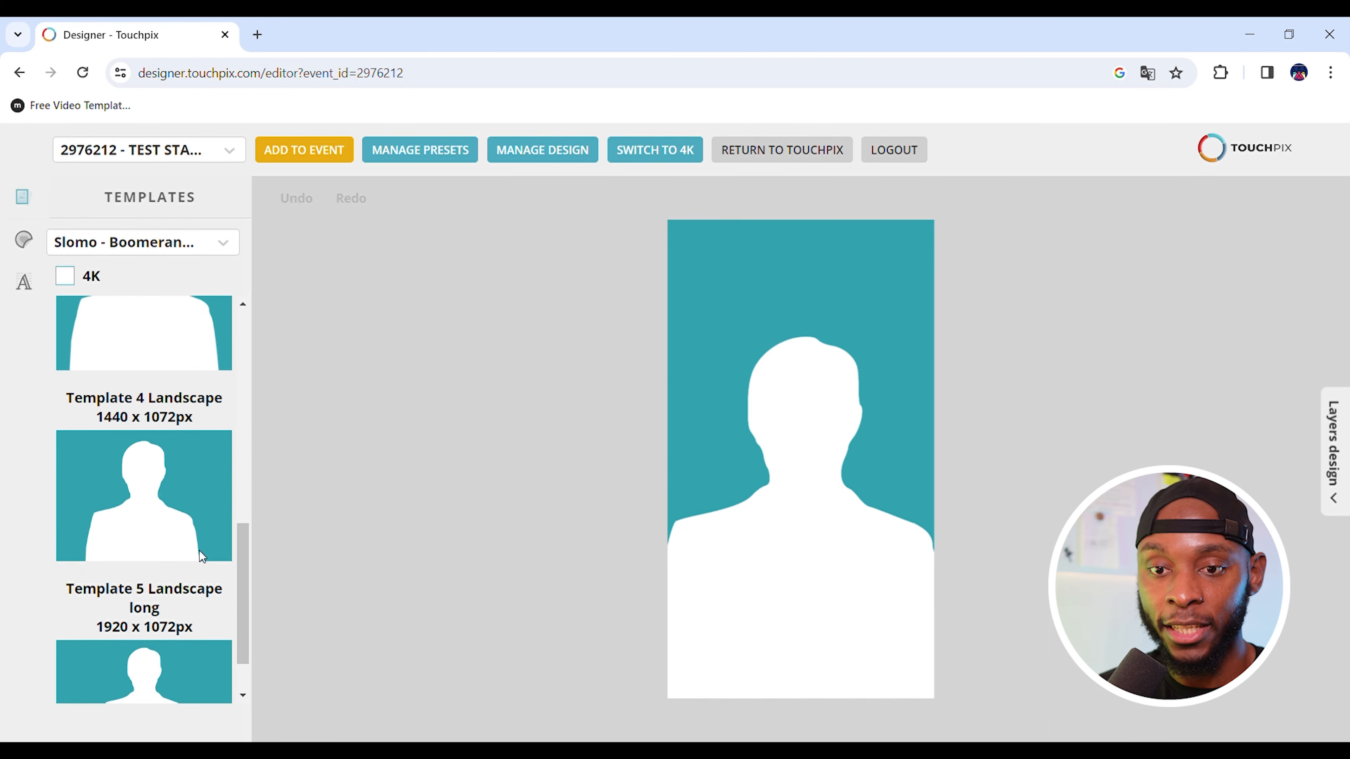
scroll(215, 545, up, 2)
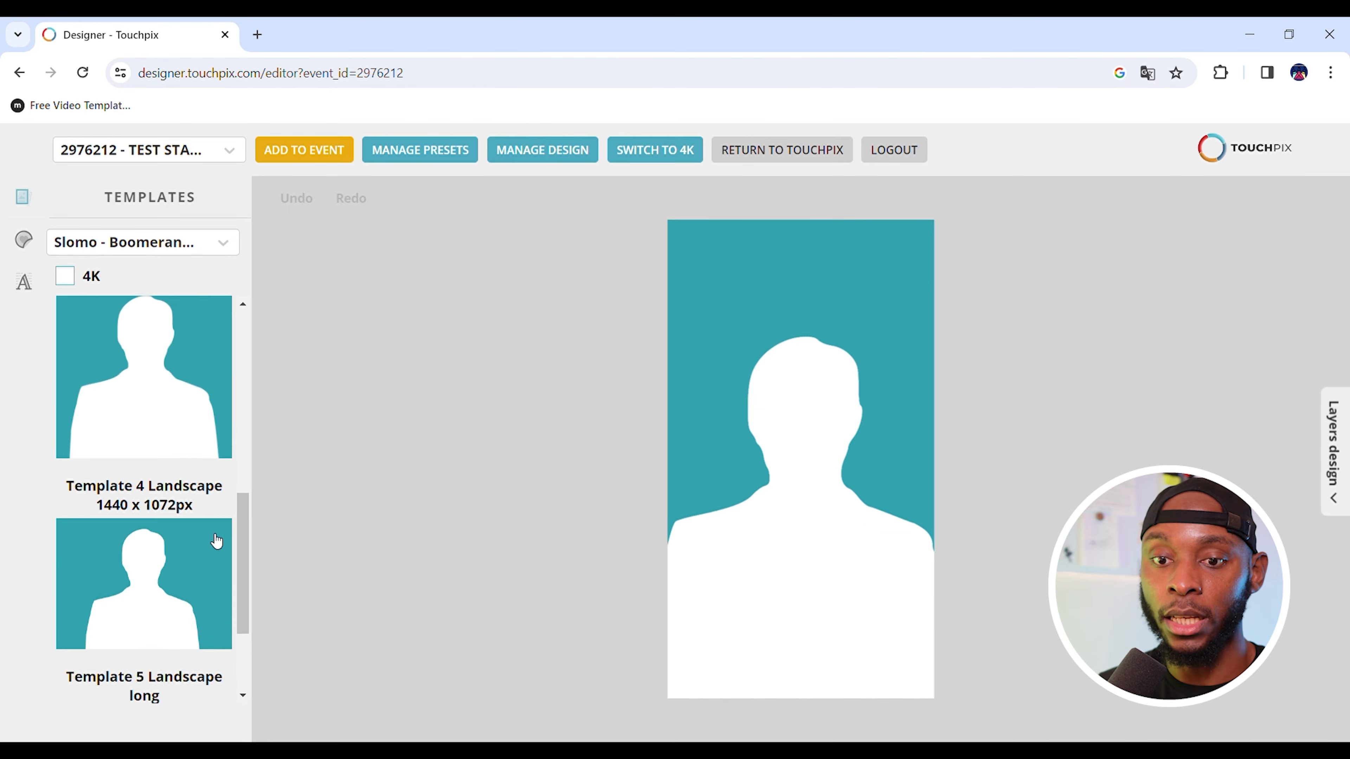
scroll(215, 536, down, 3)
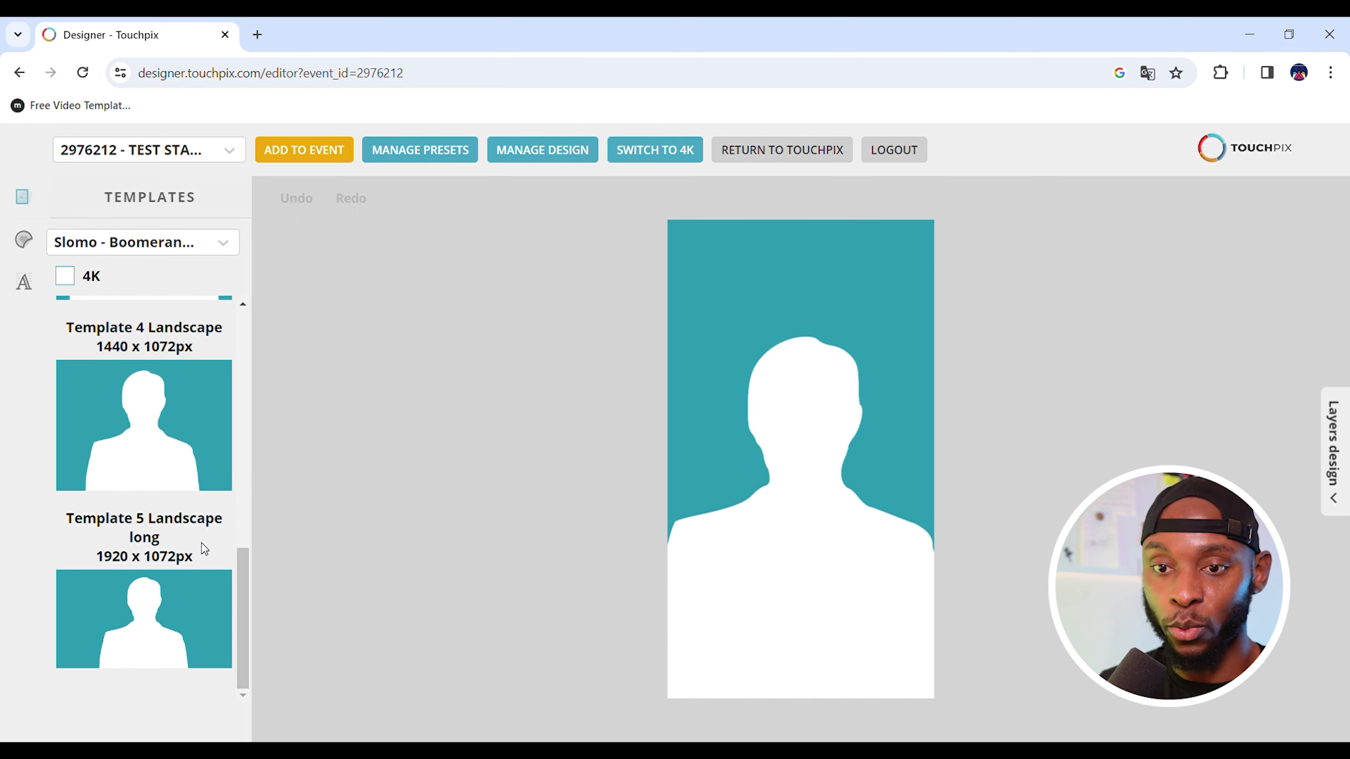
scroll(201, 543, up, 10)
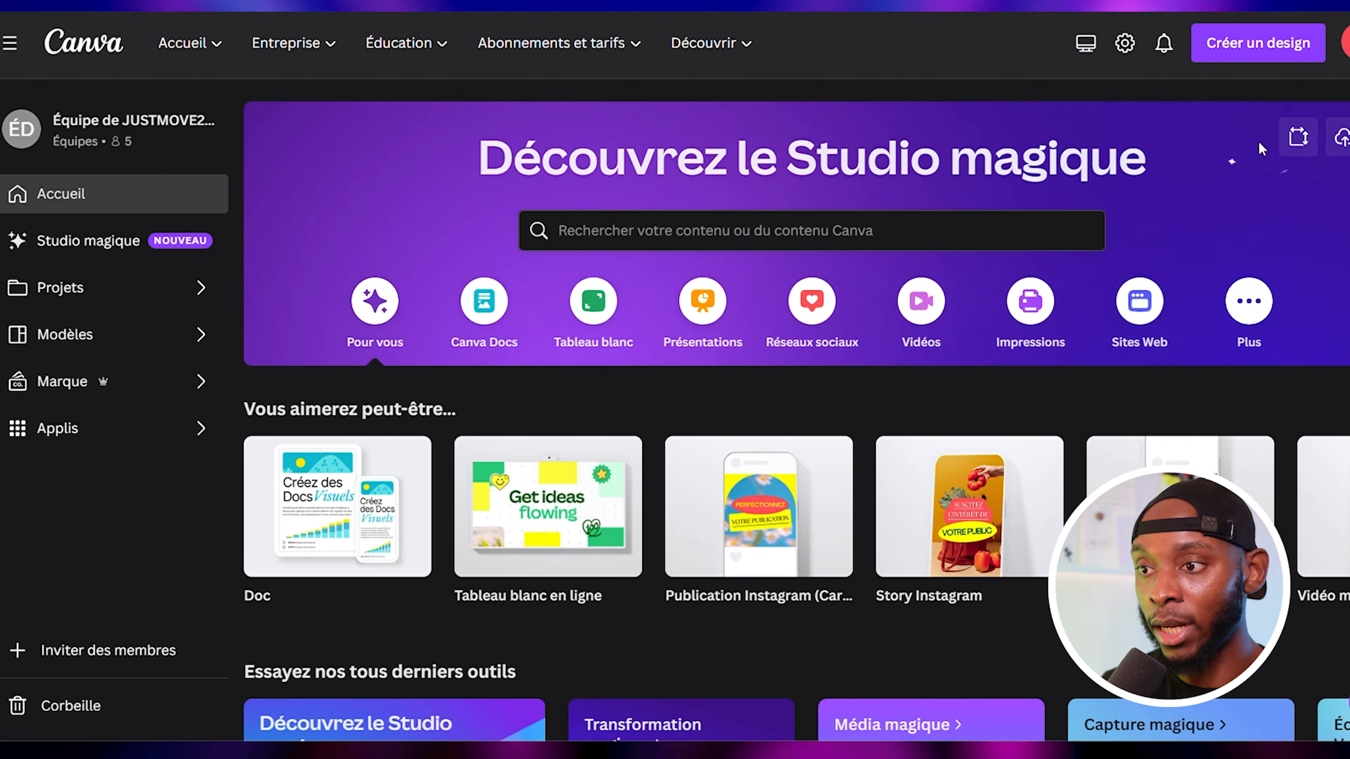
- In Canva, create a new design with a custom size of 1072 × 1920 px
click(1288, 53)
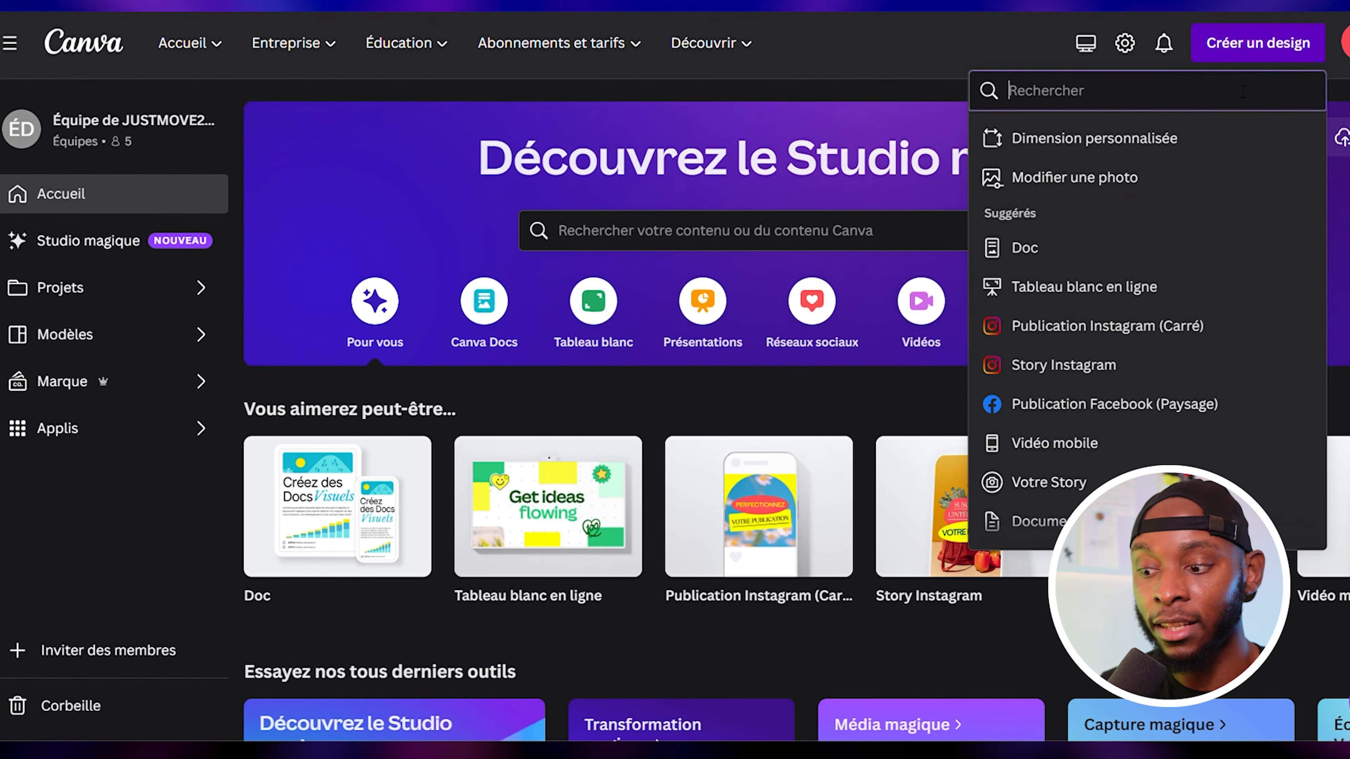
click(1171, 139)
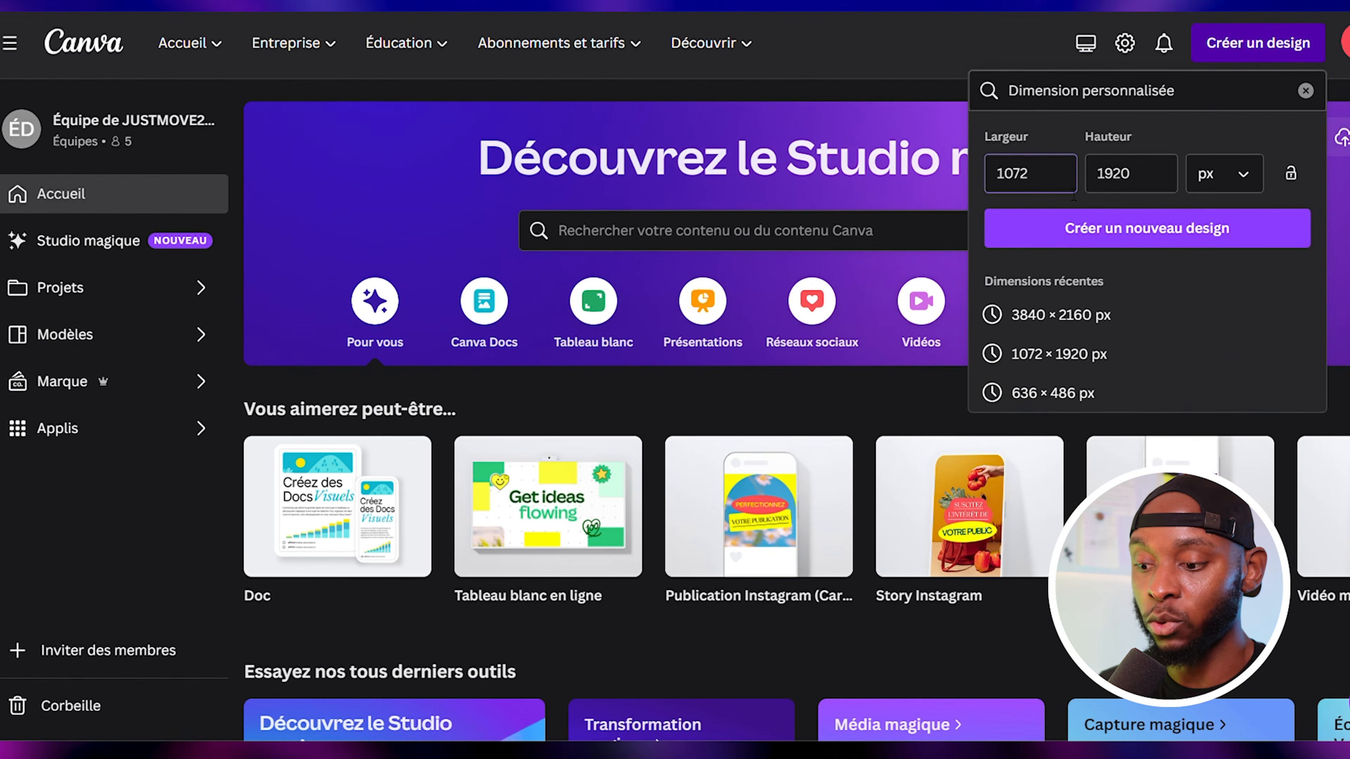
click(1116, 170)
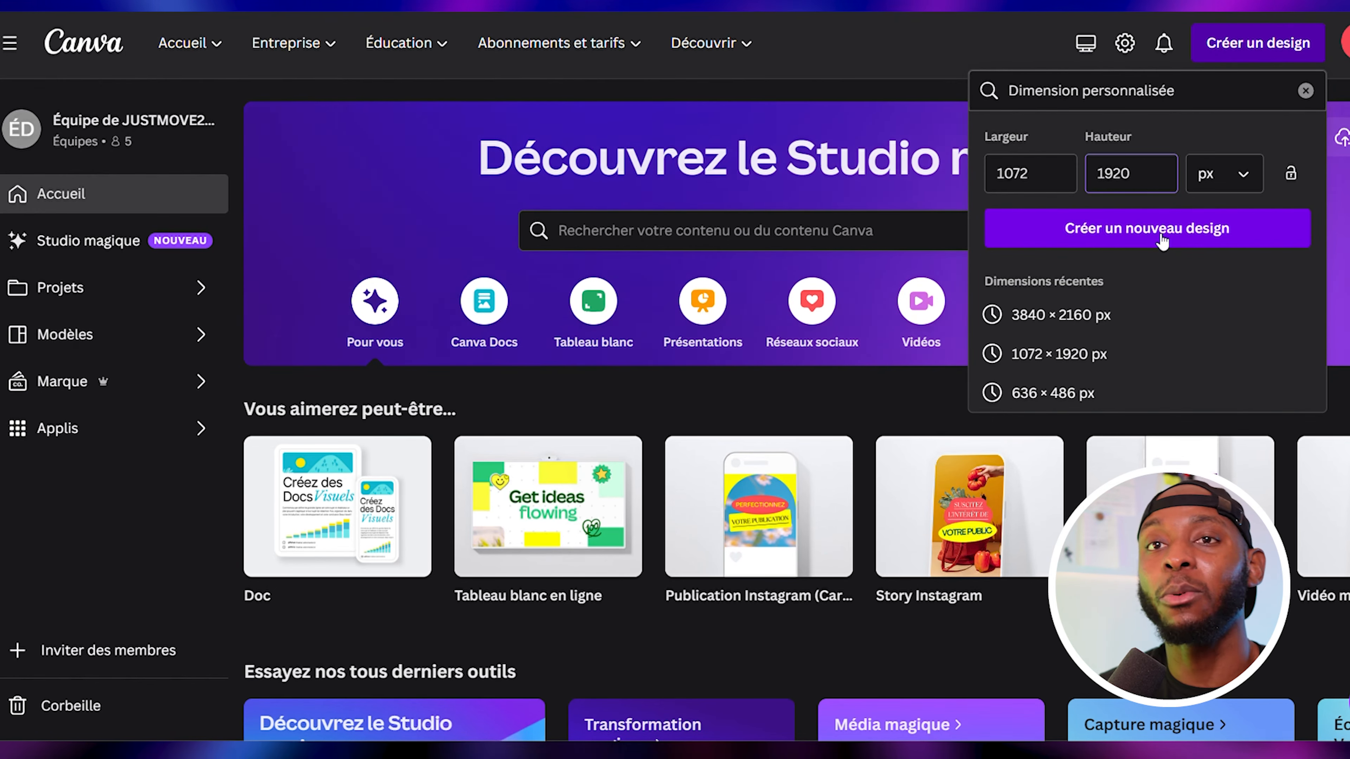
click(1159, 239)
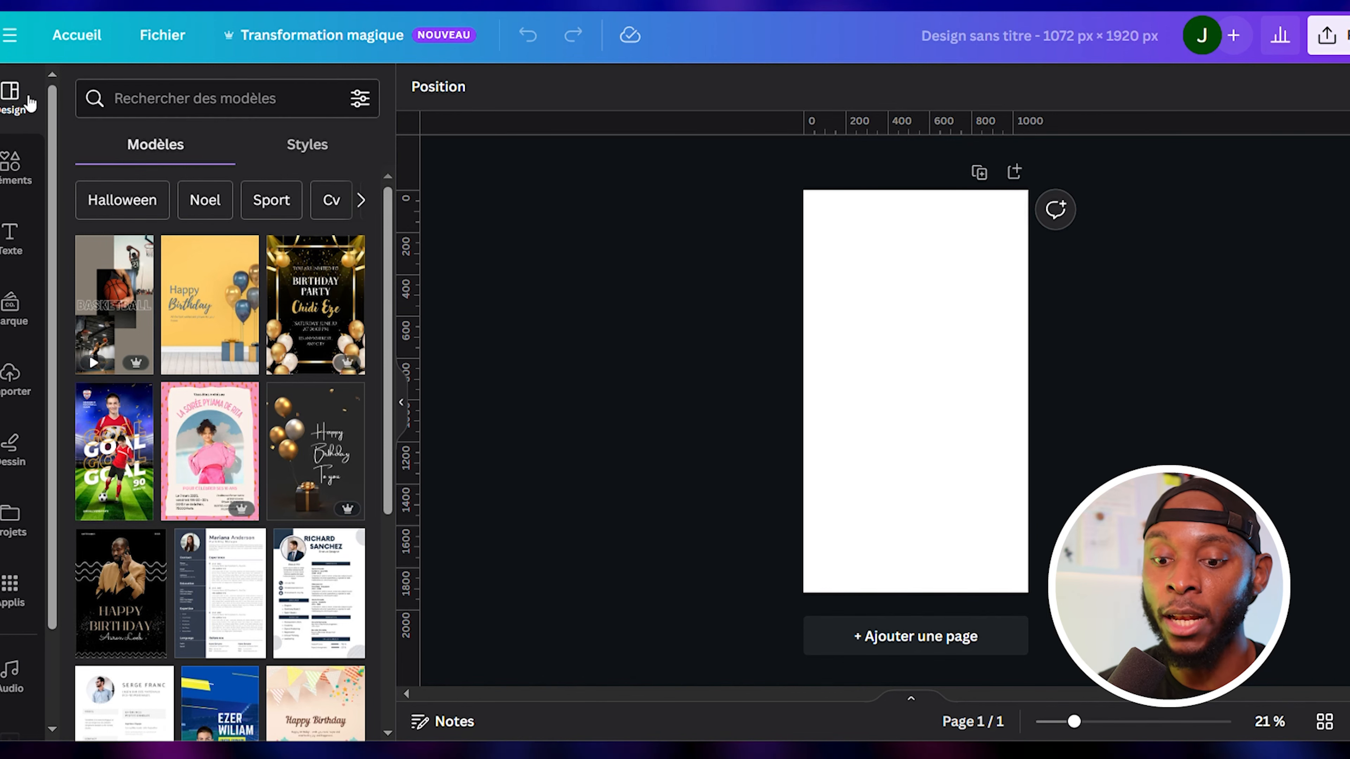
- Search the templates for ANNIVERSAIRE and apply the gold balloon Happy Birthday template to the blank page
click(207, 100)
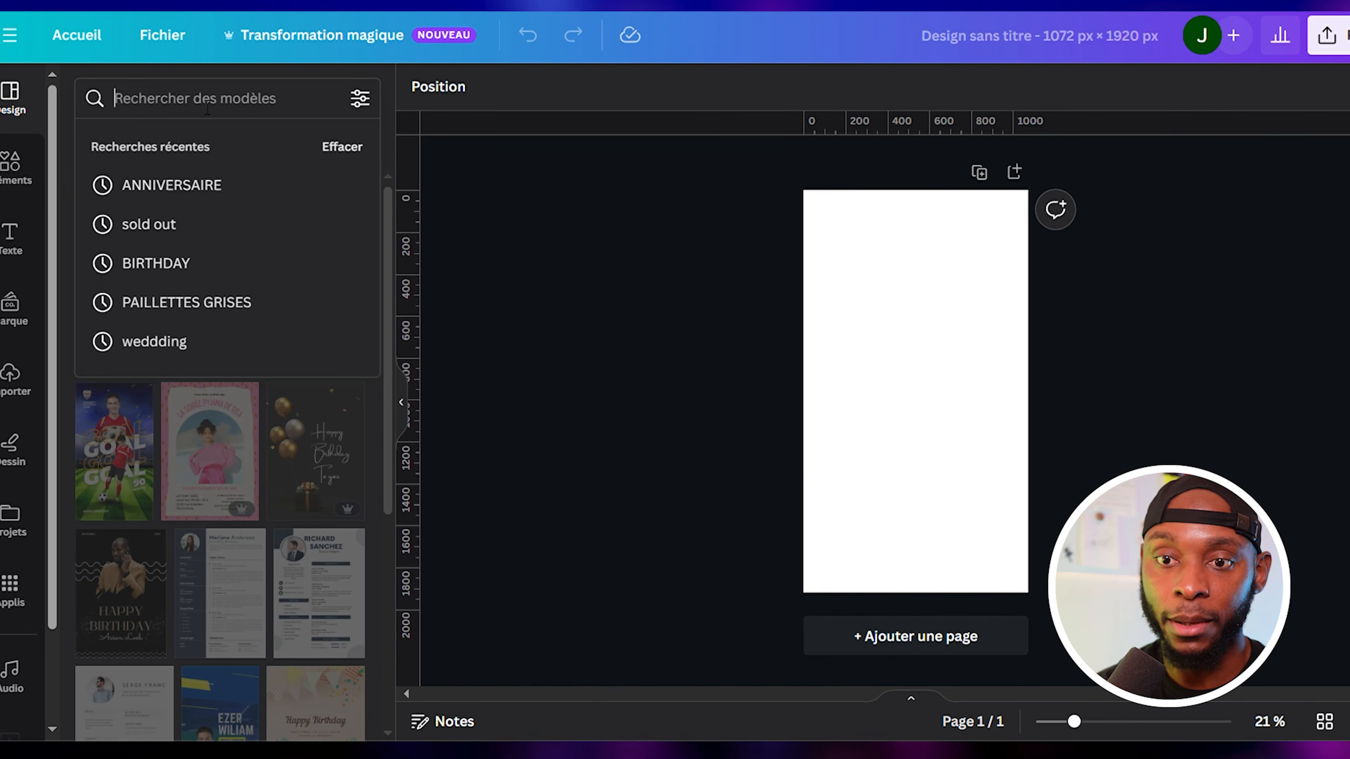
text(ann)
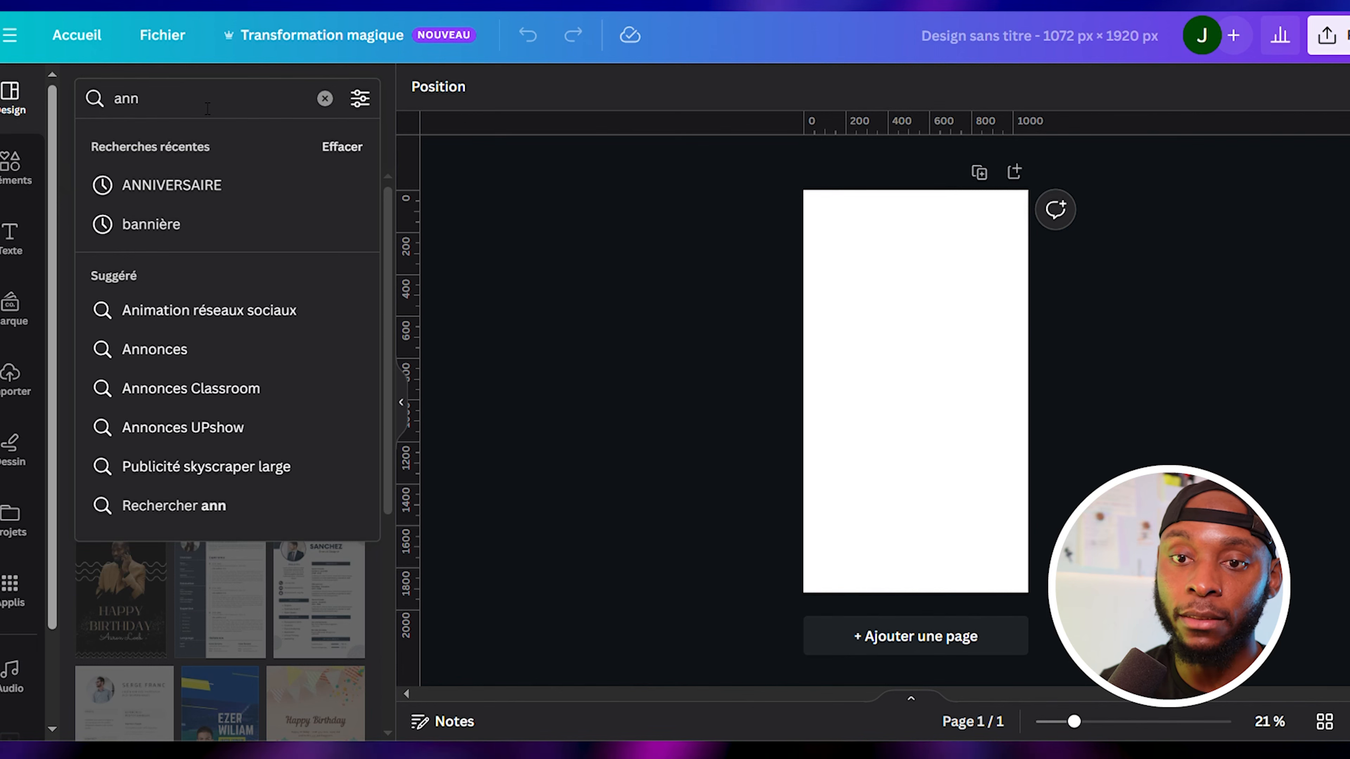
click(223, 185)
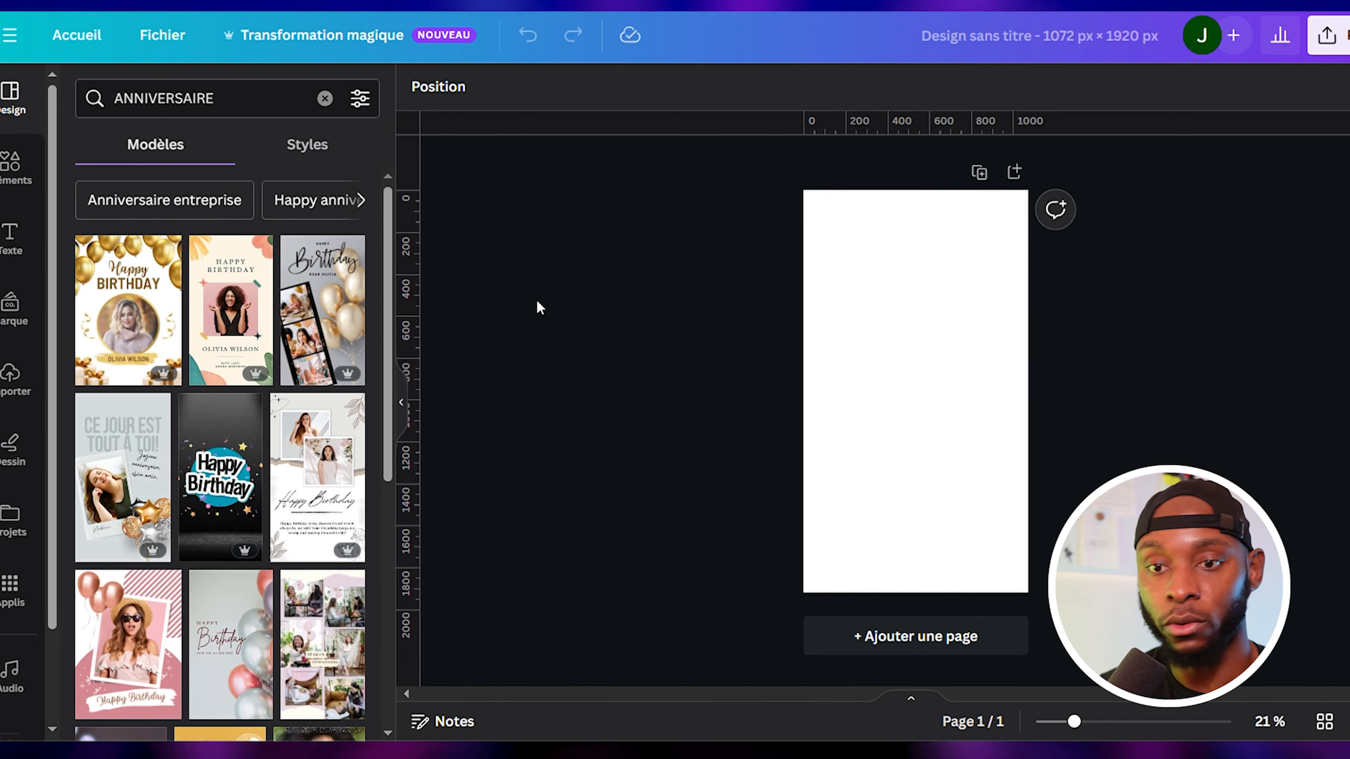
click(154, 296)
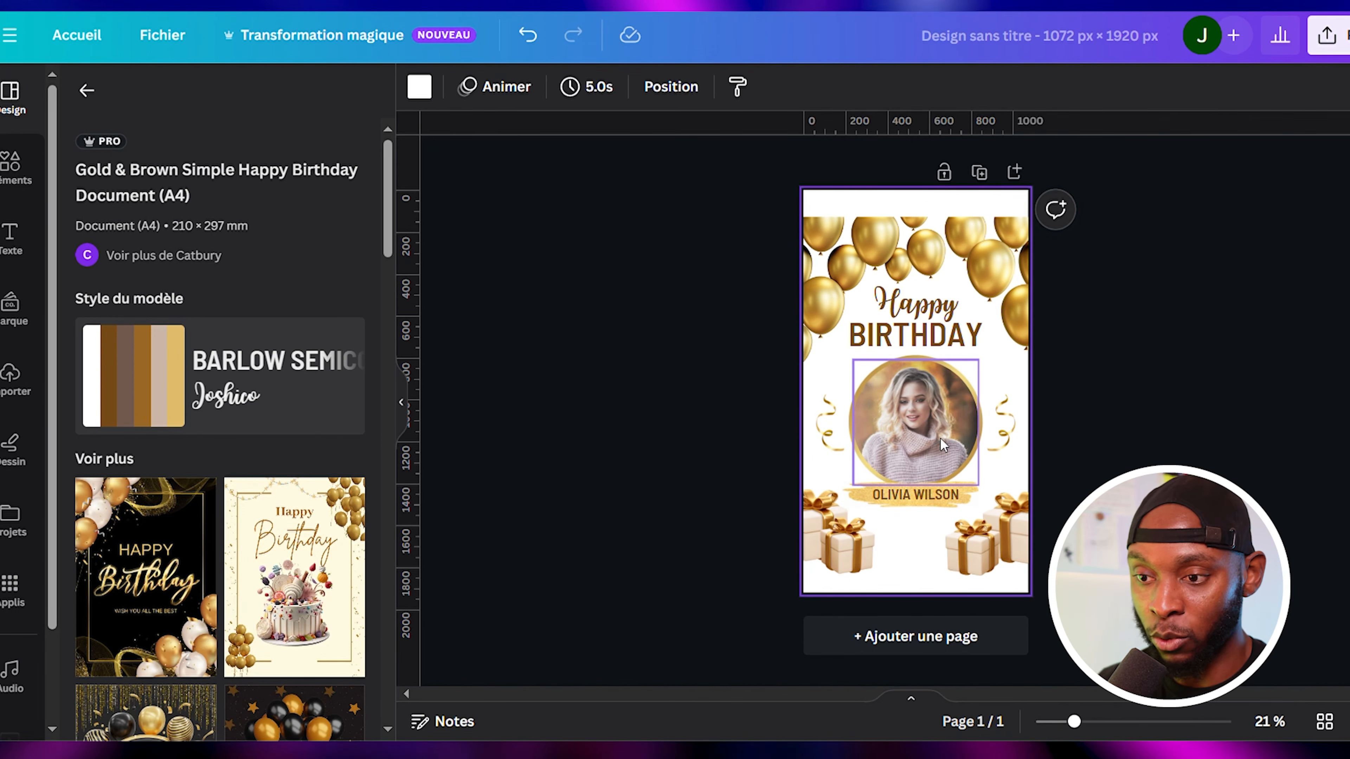
- Delete the portrait photo, the gold circle behind it and the gold balloons from the page
click(928, 444)
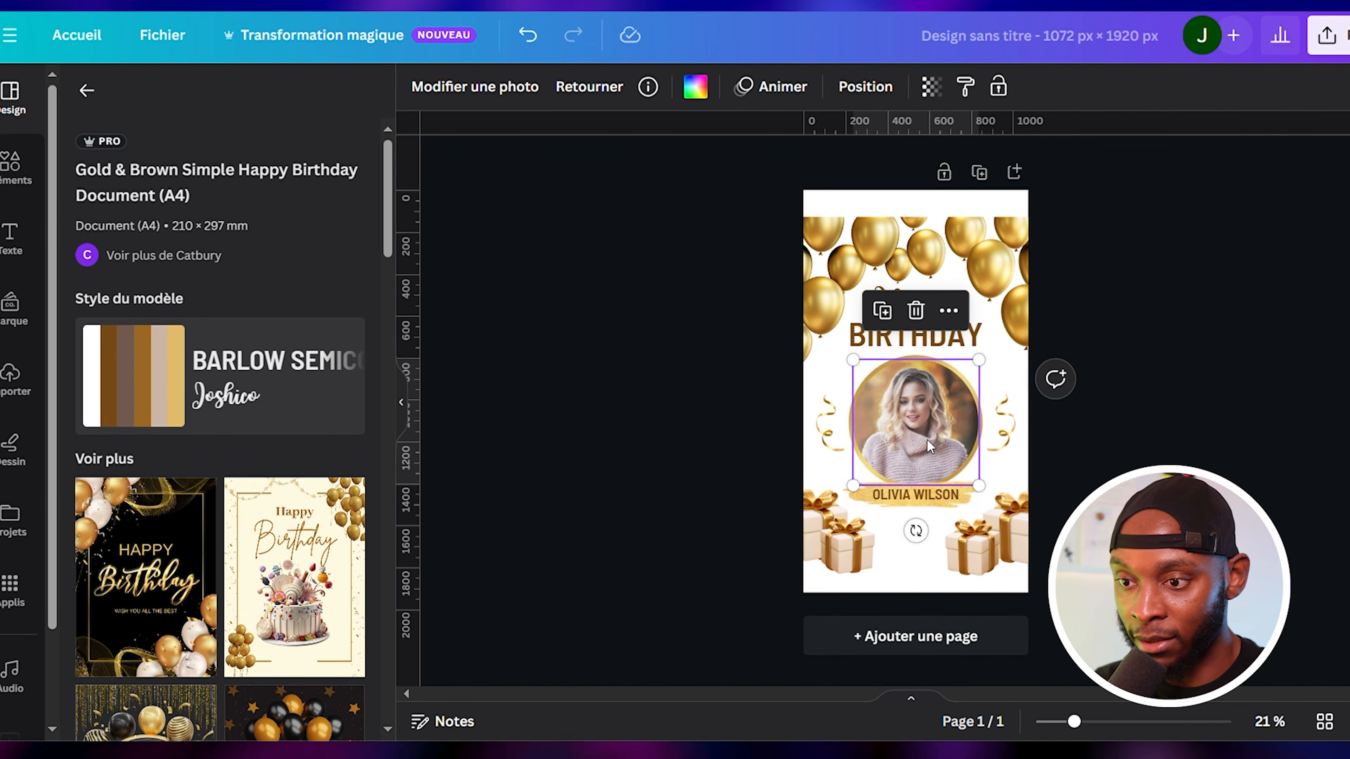
key(Delete)
key(Delete)
click(927, 440)
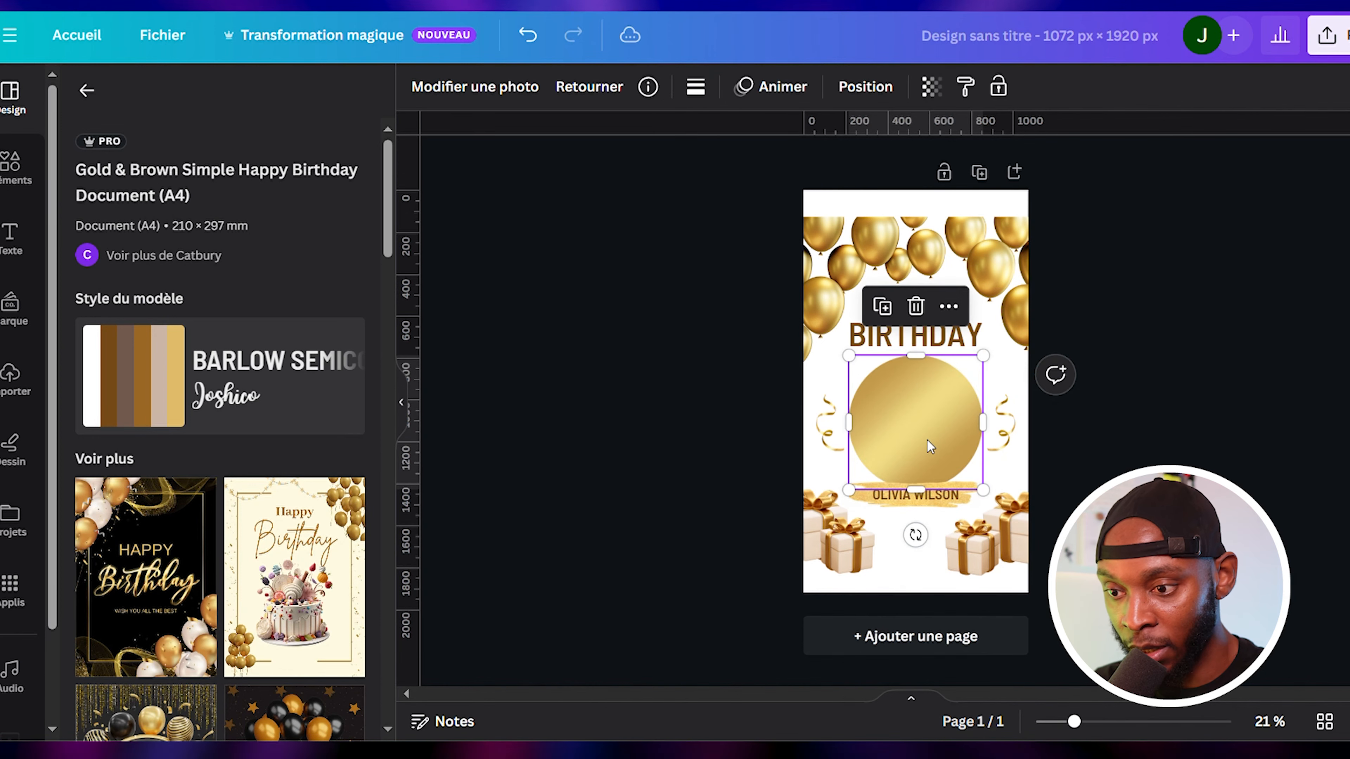
key(Delete)
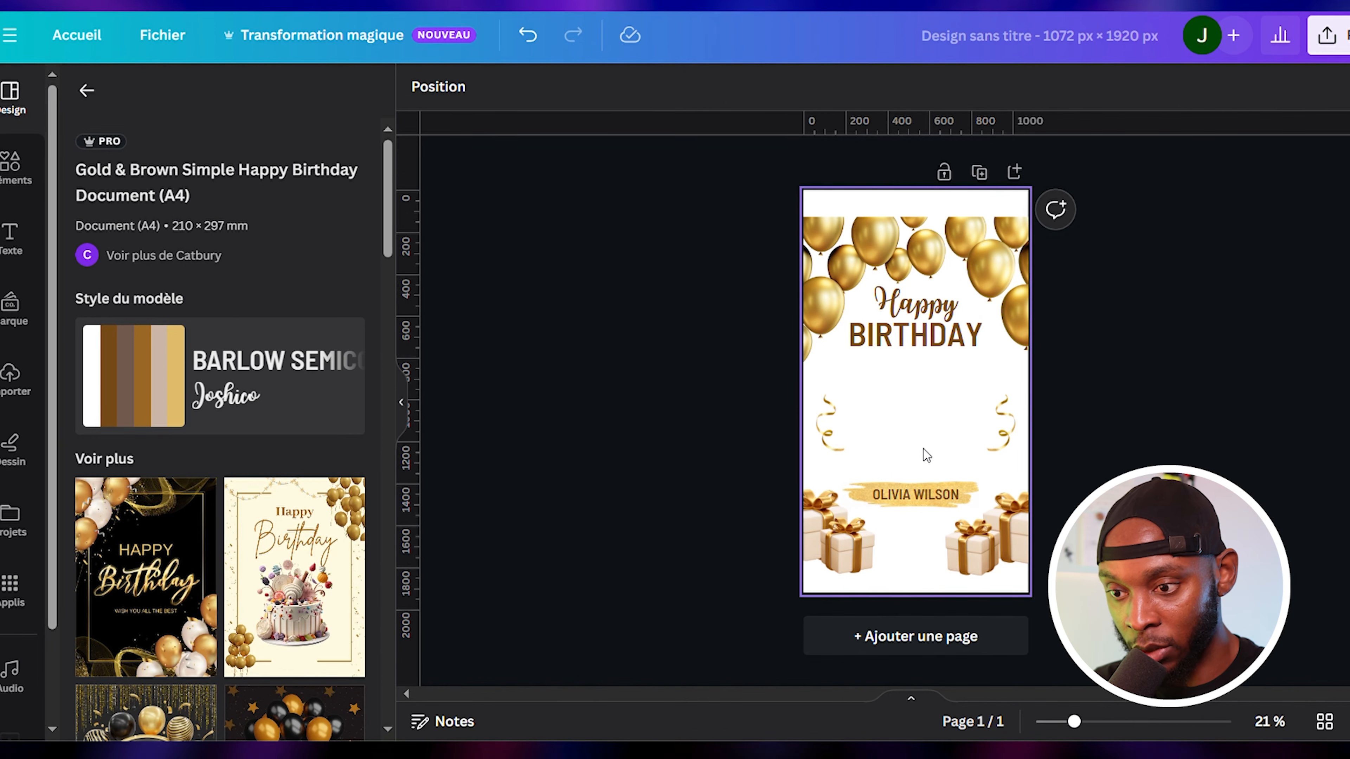
click(849, 244)
key(Delete)
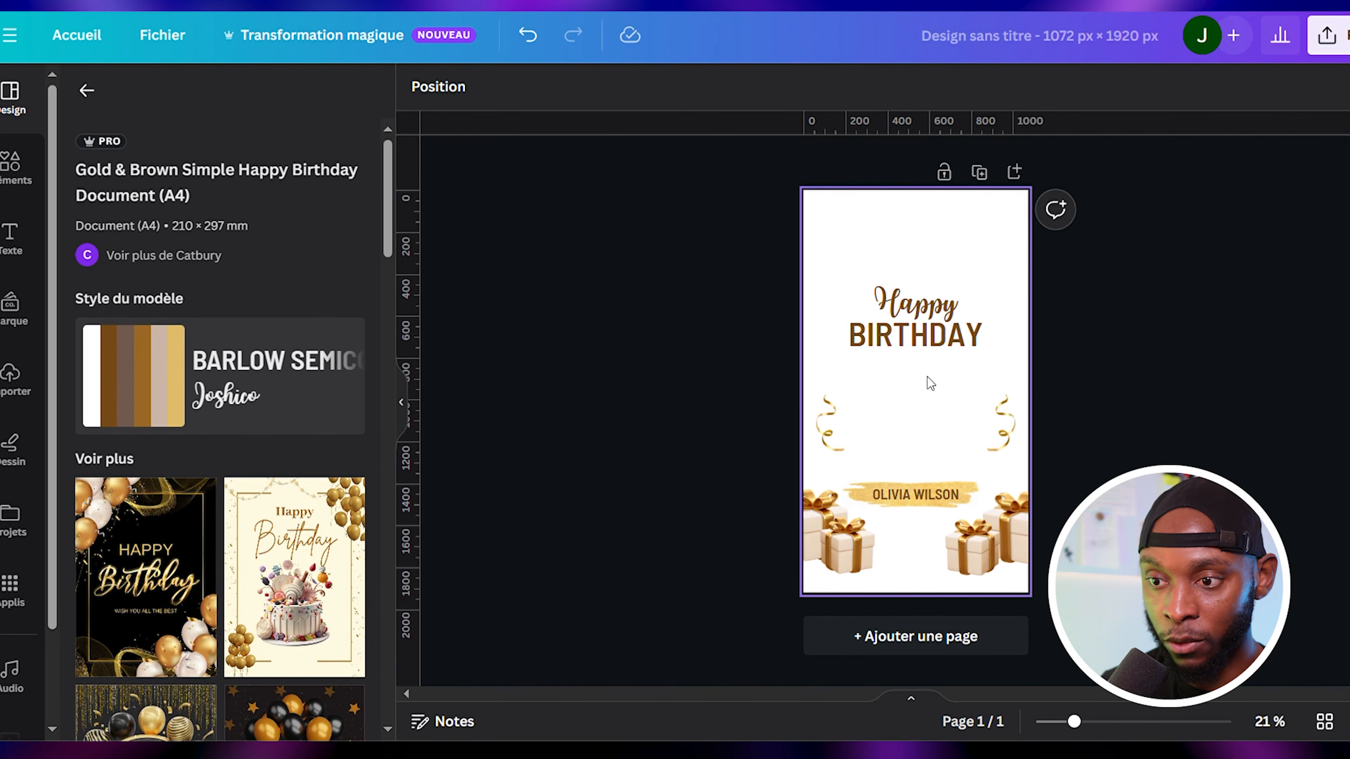
- Group the "Happy" and "BIRTHDAY" texts into one heading
drag(953, 373, 951, 261)
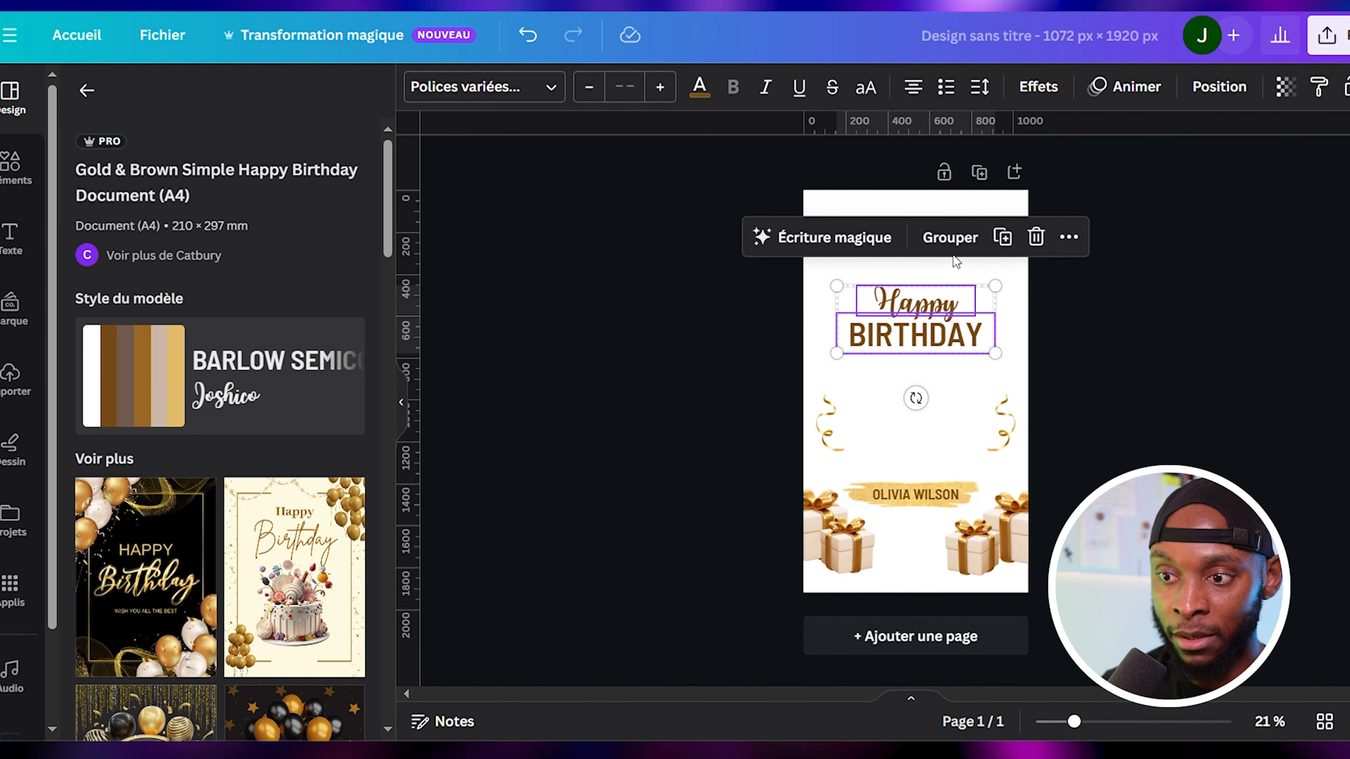
click(950, 239)
click(966, 385)
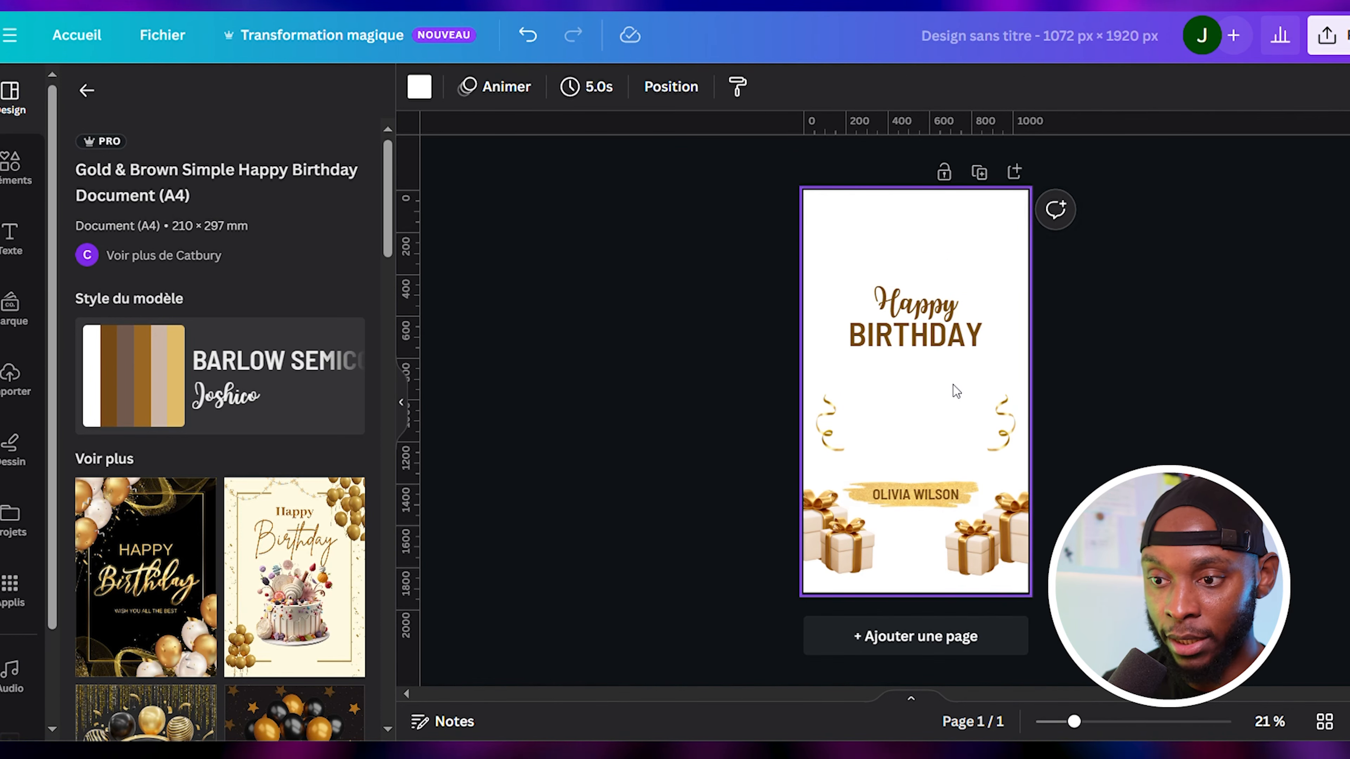
- Move the two gold curled ribbons up to the upper left and upper right areas of the page
click(832, 425)
drag(832, 426, 837, 258)
click(1004, 444)
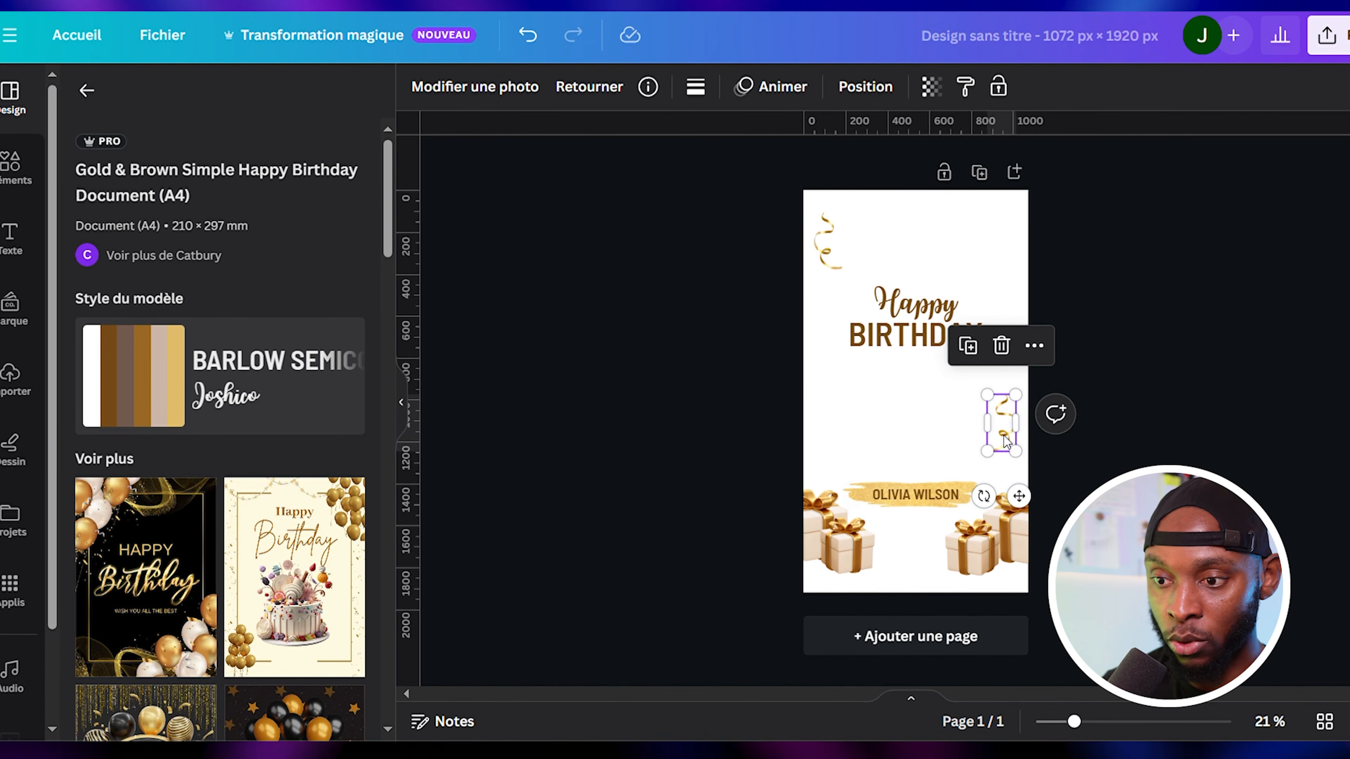
drag(1005, 444, 975, 267)
- Move the grouped birthday heading down to just above the name label
click(960, 500)
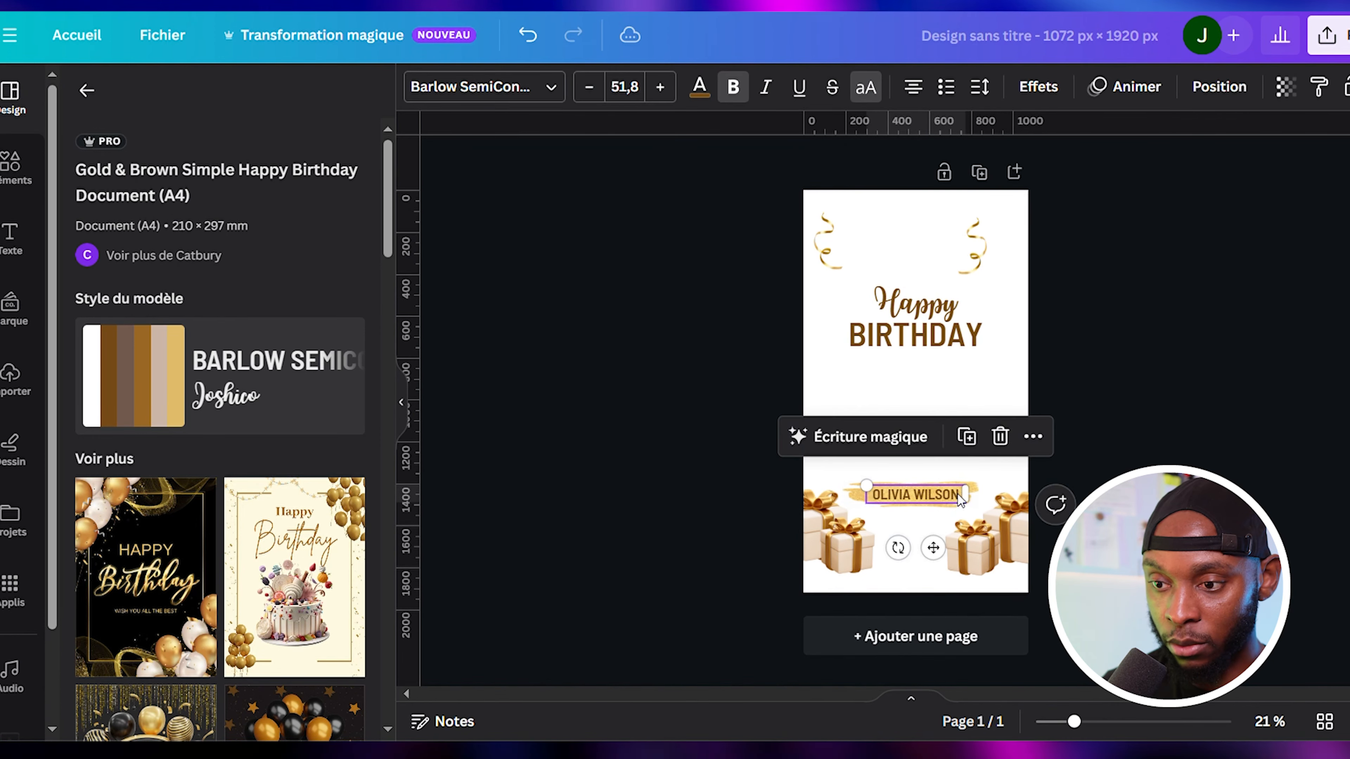
click(951, 383)
drag(951, 384, 957, 474)
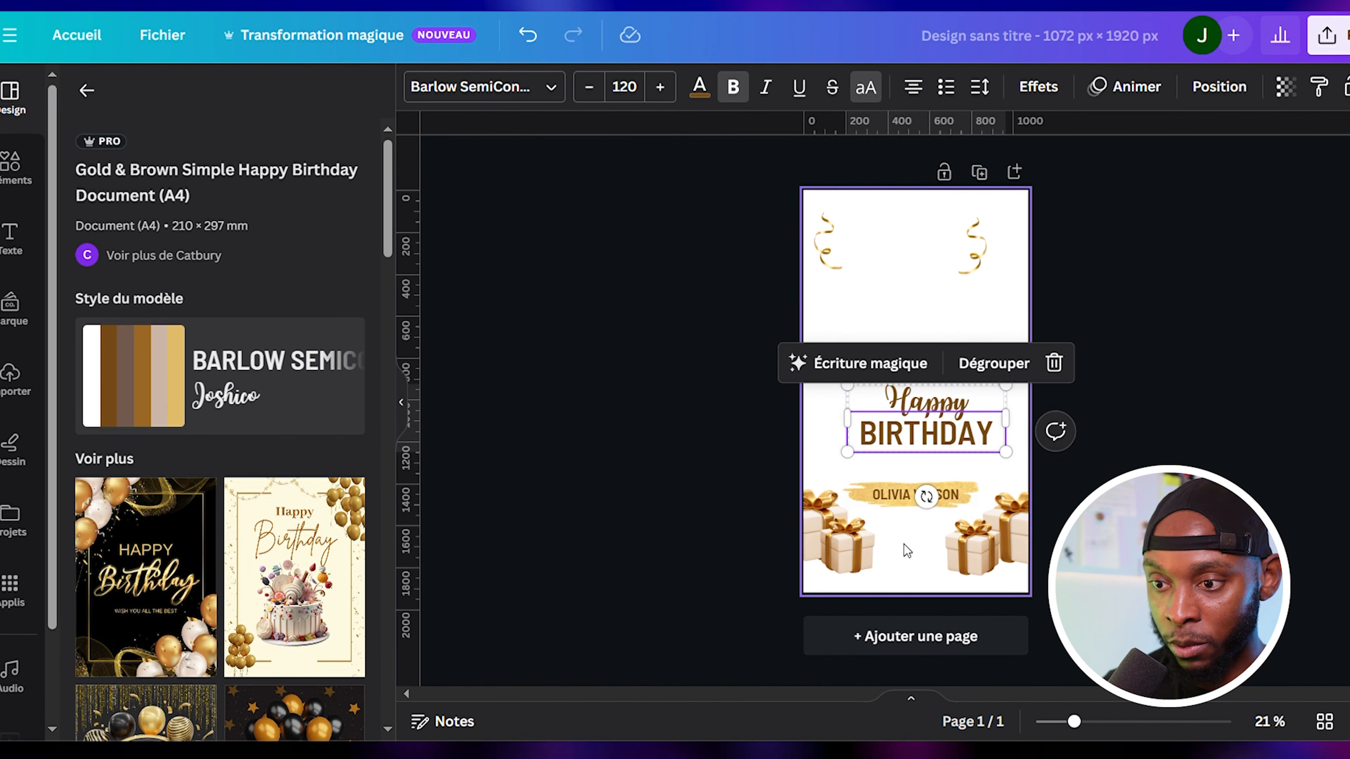
- Group each pair of gift boxes, scale both groups down and move them into the upper half of the page
drag(920, 536, 1034, 542)
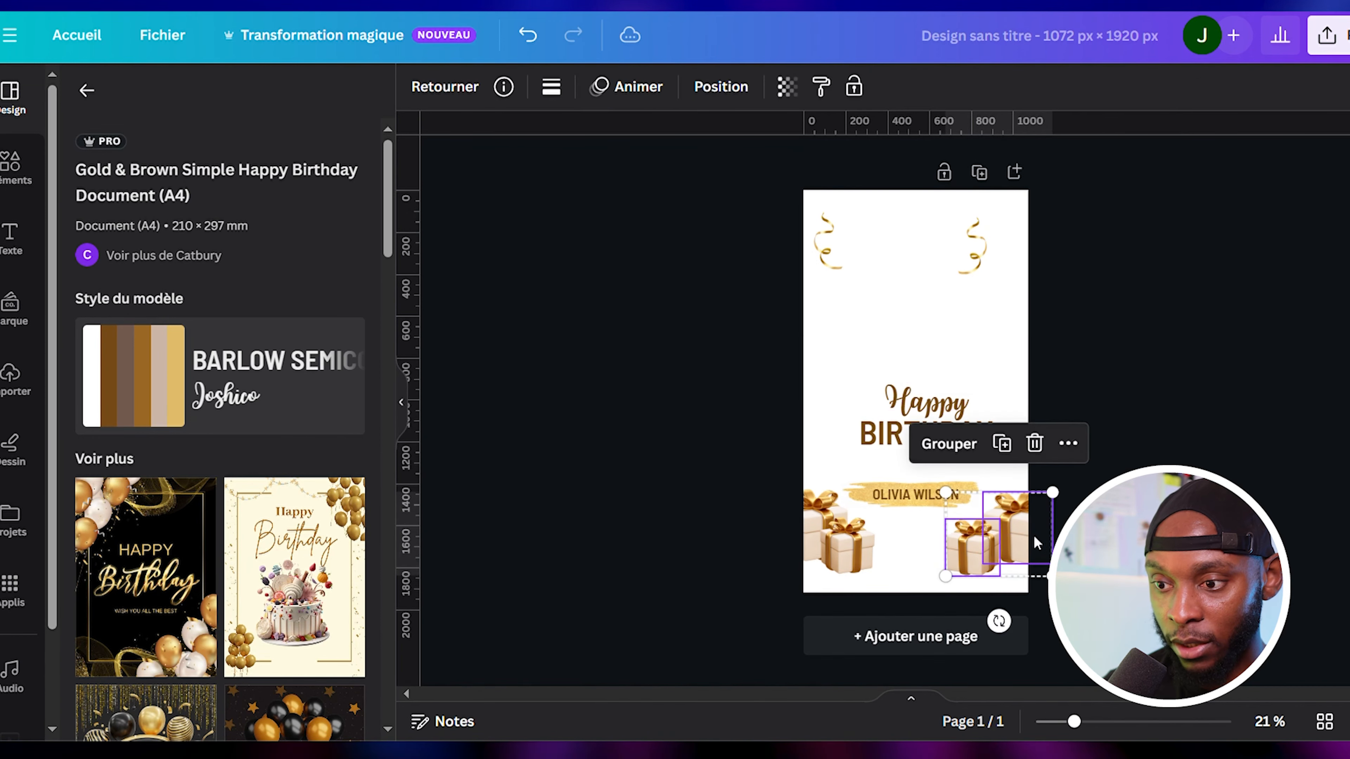
click(963, 447)
drag(1065, 499, 918, 333)
drag(909, 567, 806, 485)
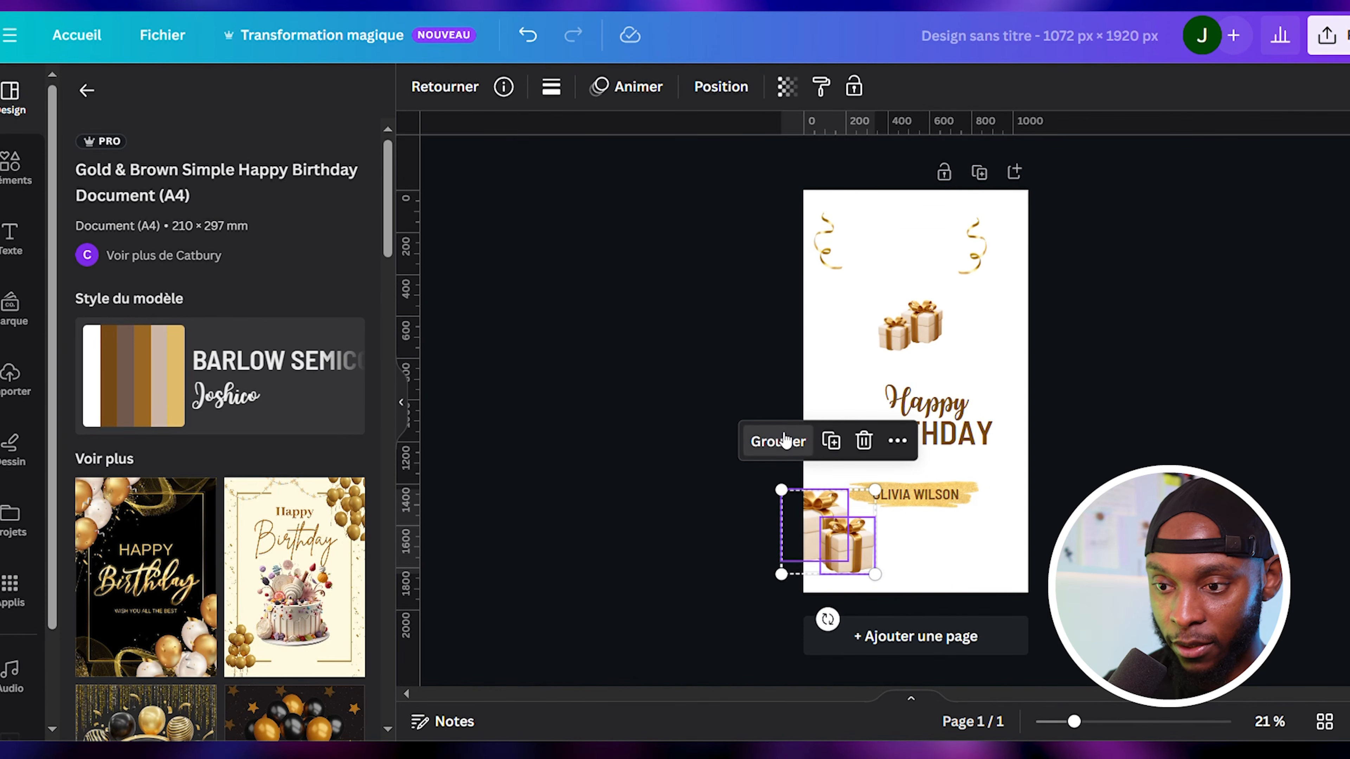
click(778, 441)
drag(874, 489, 910, 272)
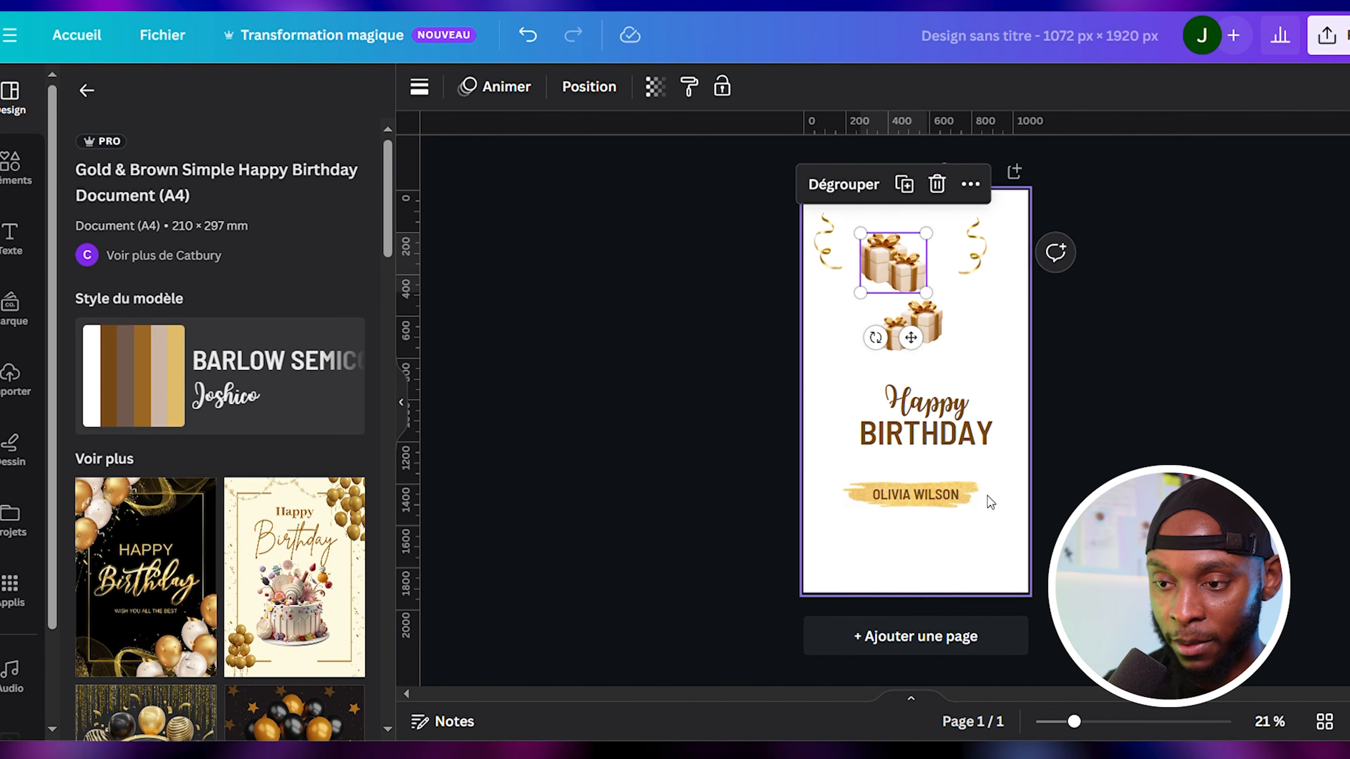
- Move the birthday heading to the lower part of the page and replace "Happy" with the celebrant's first name in possessive form
click(963, 432)
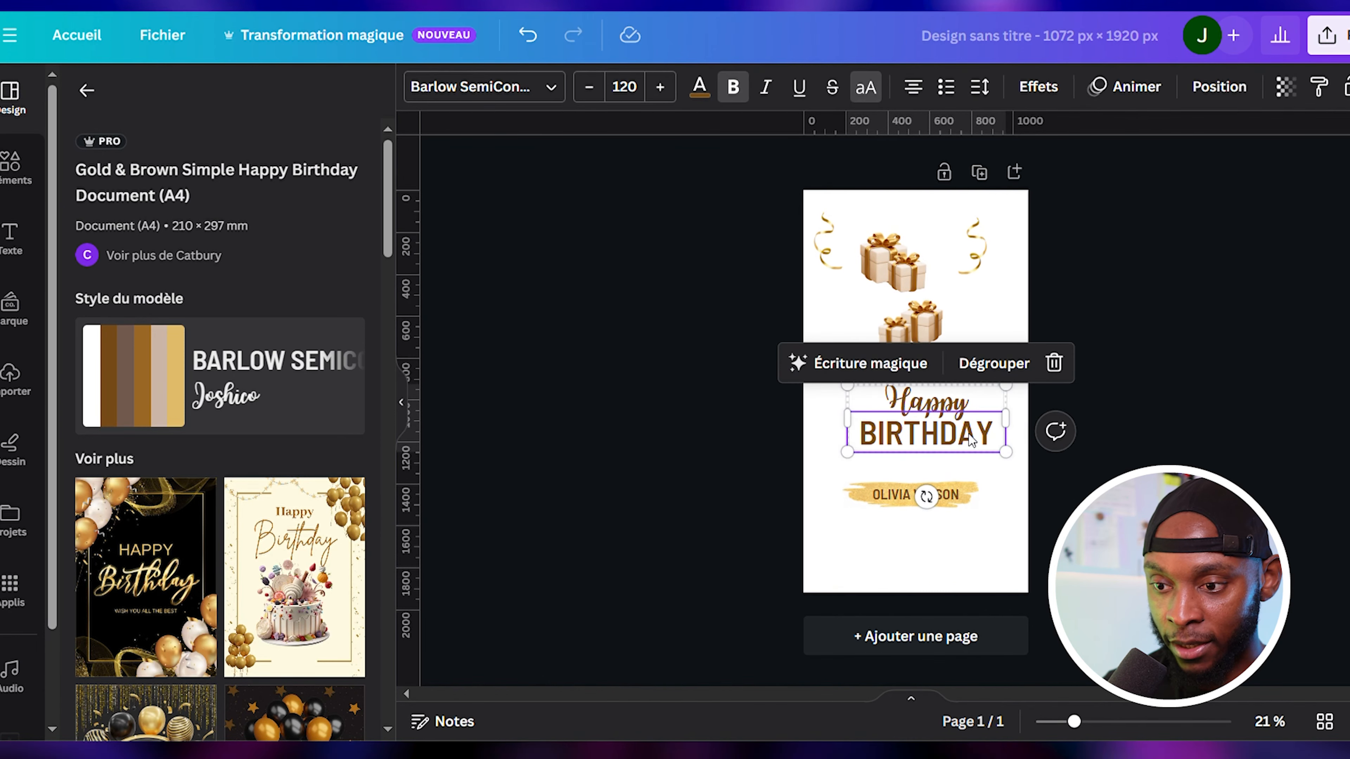
drag(968, 409, 961, 531)
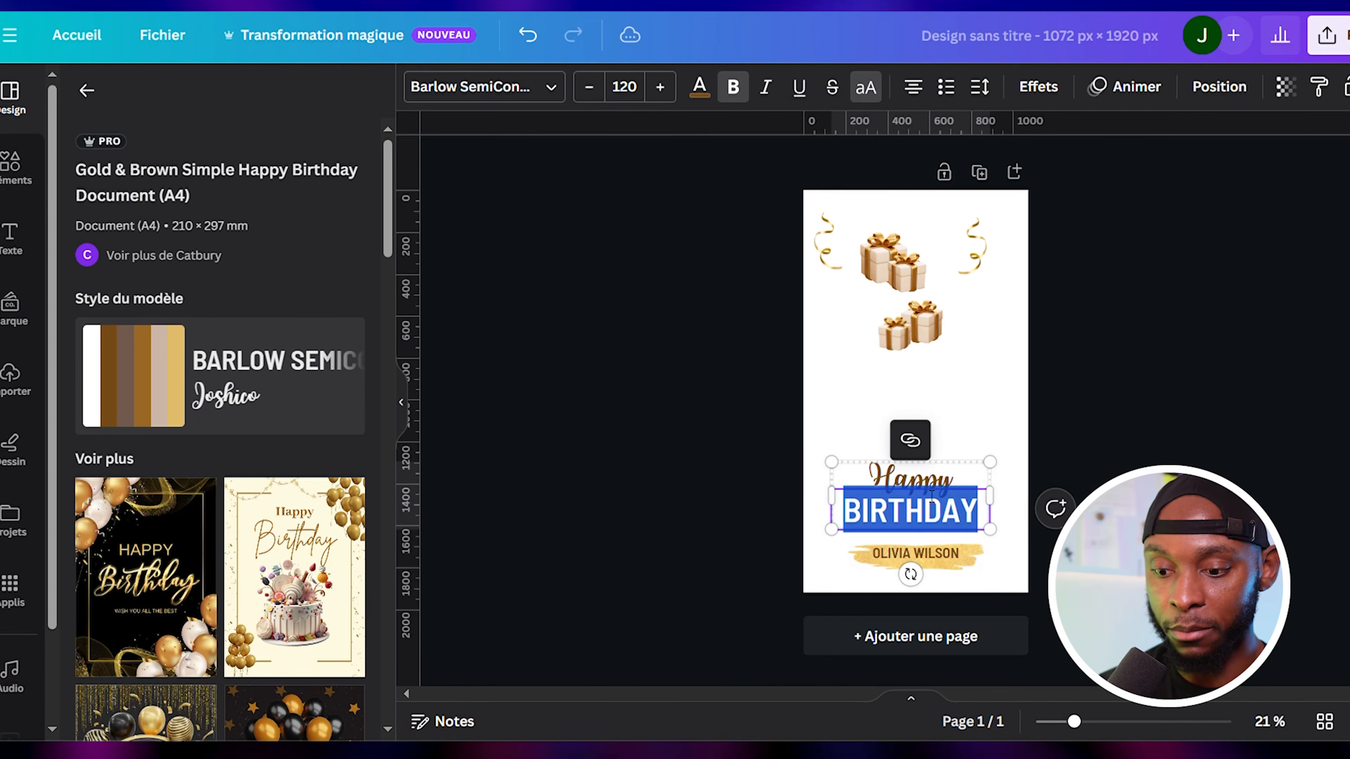
double_click(940, 481)
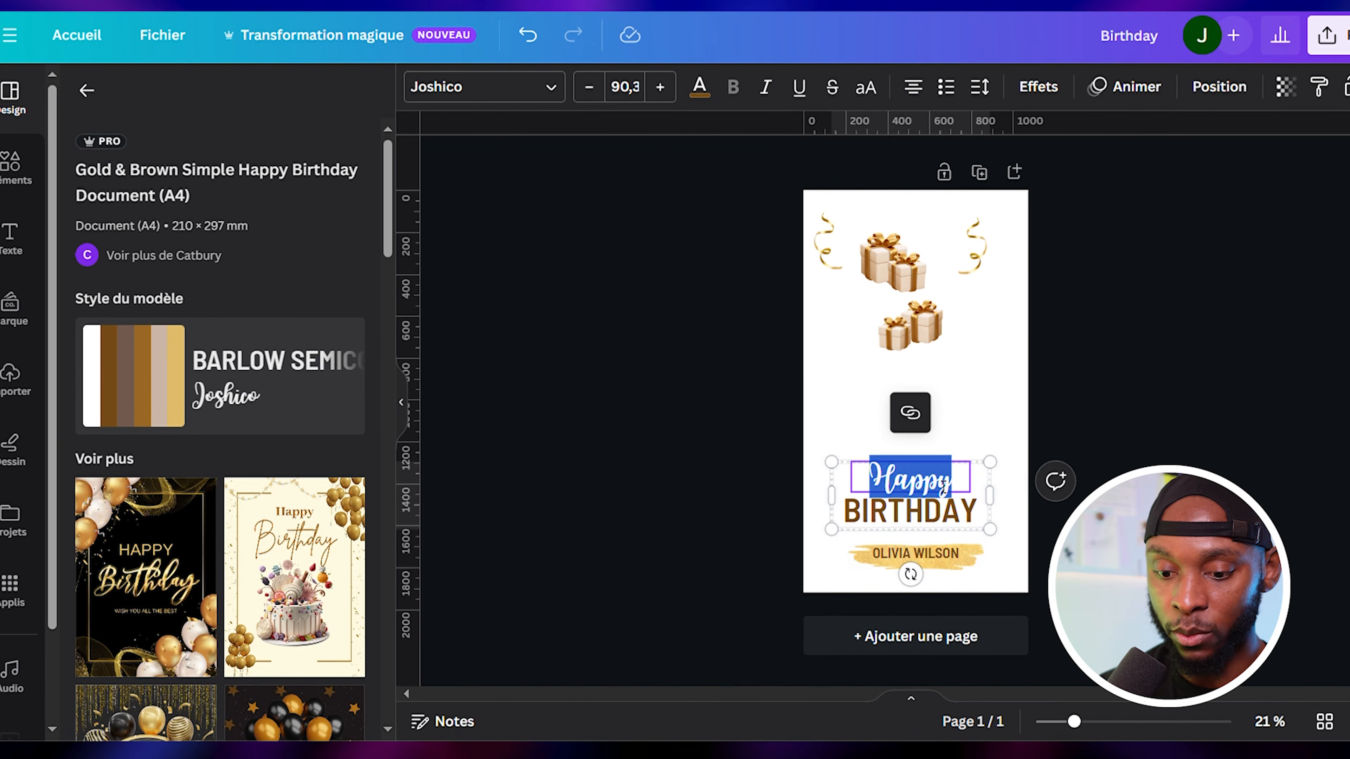
text(Oliv)
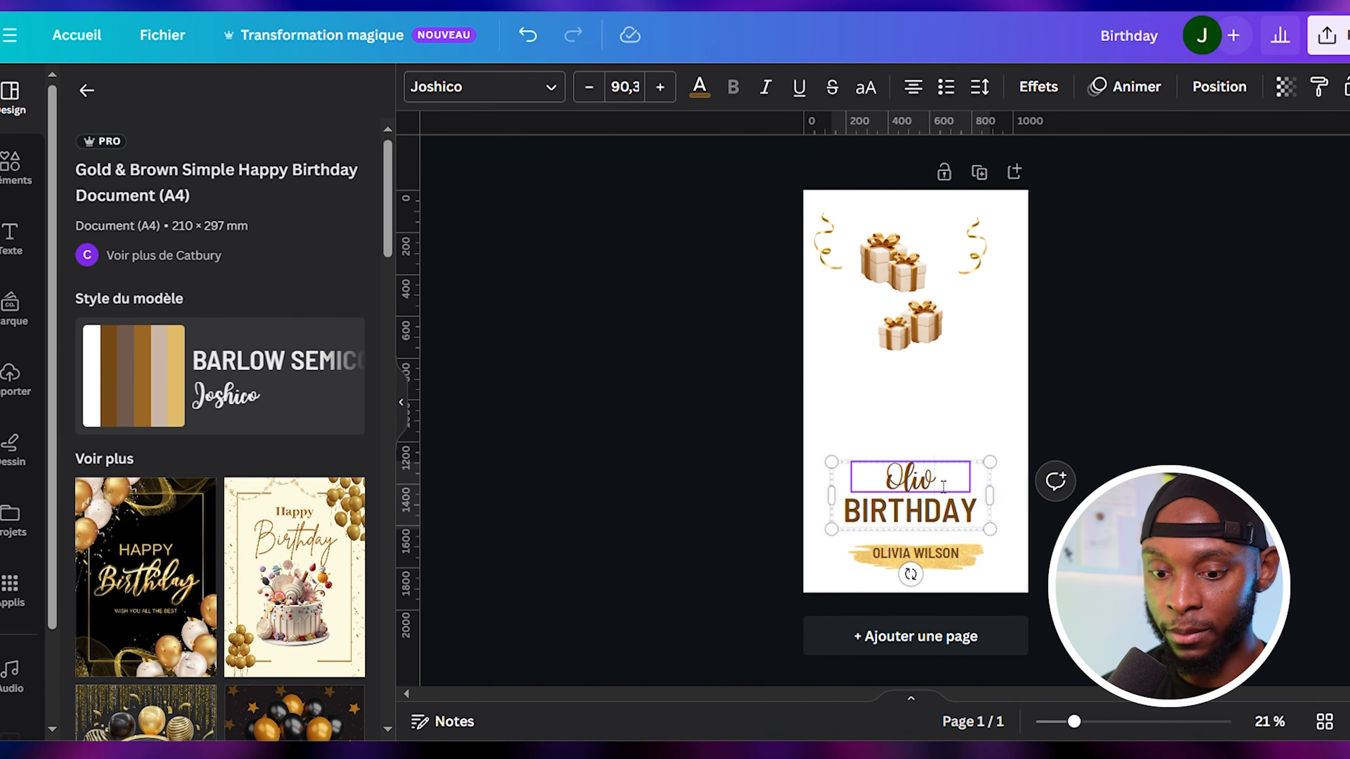
text(ia's)
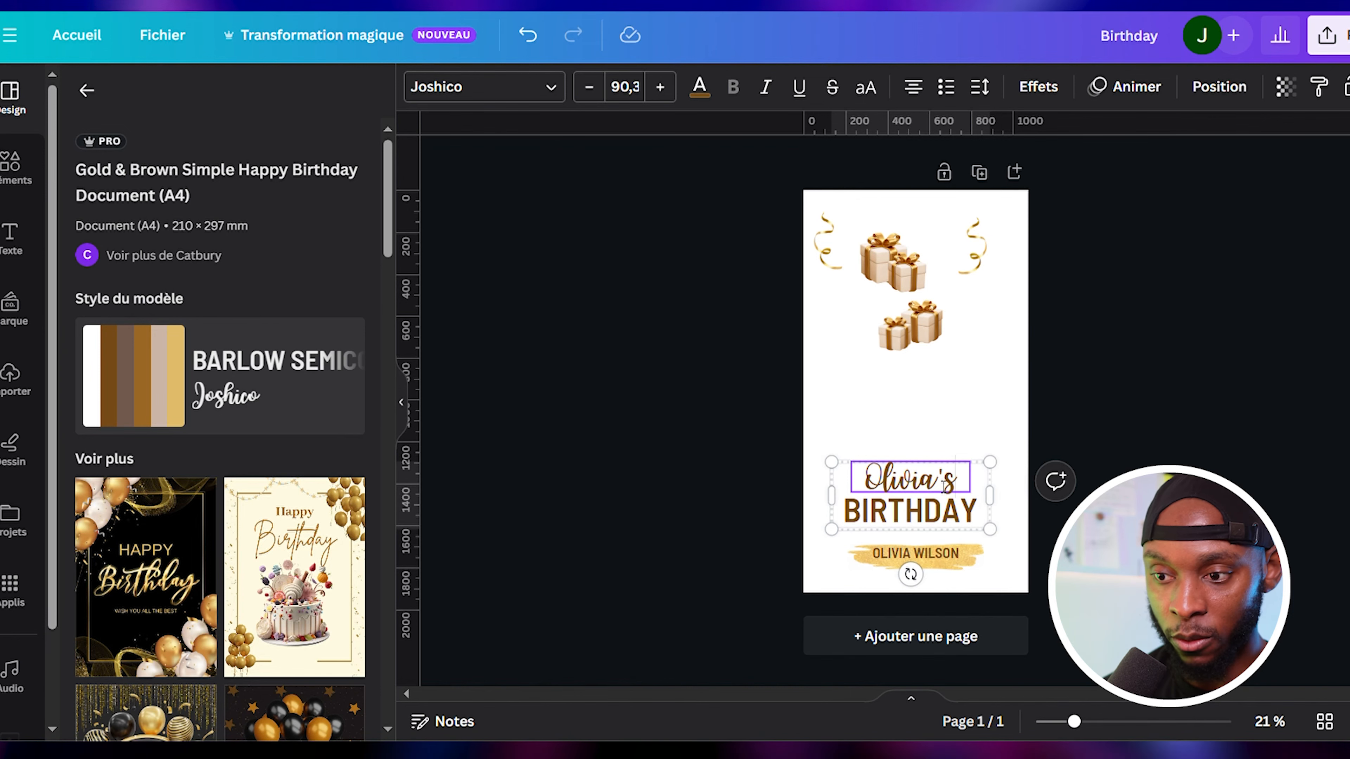
click(970, 413)
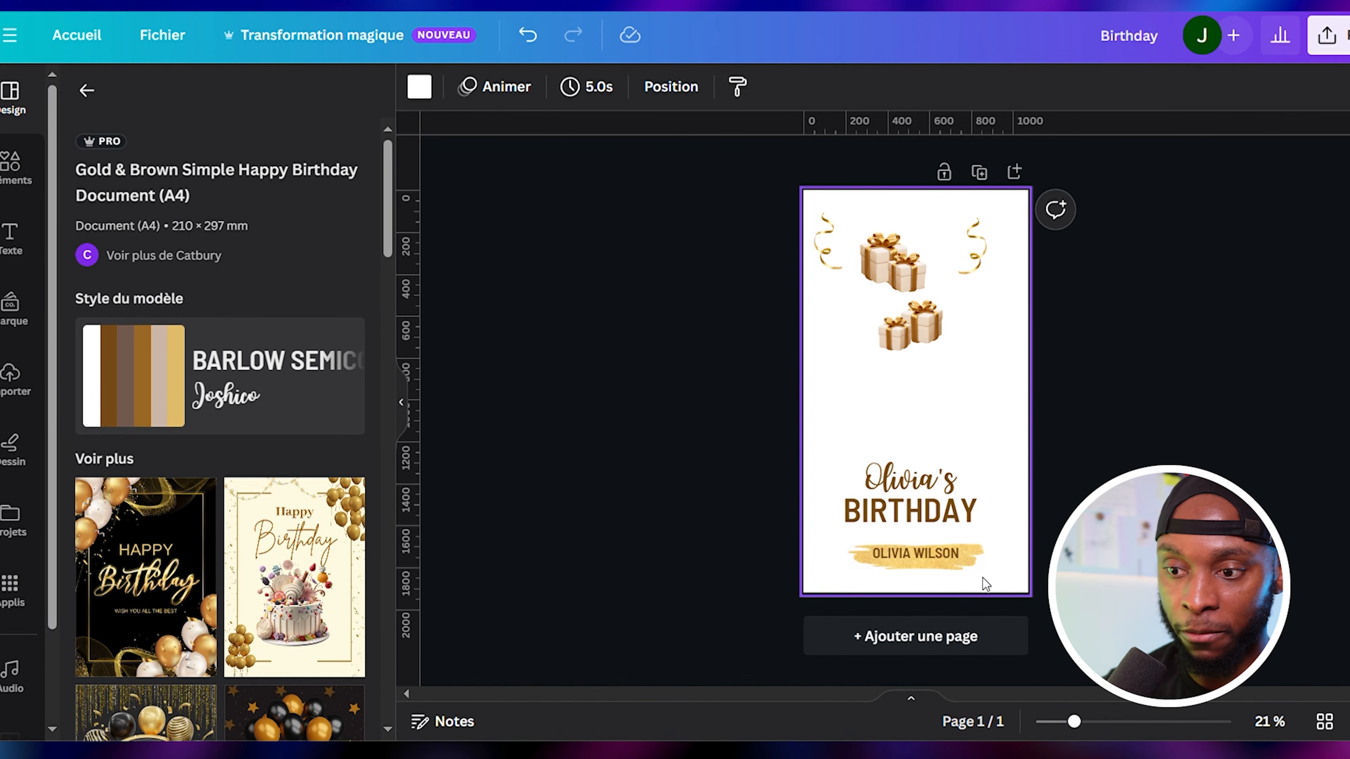
- Delete the gold brush stroke and the full-name text beneath the birthday heading
click(976, 570)
key(Delete)
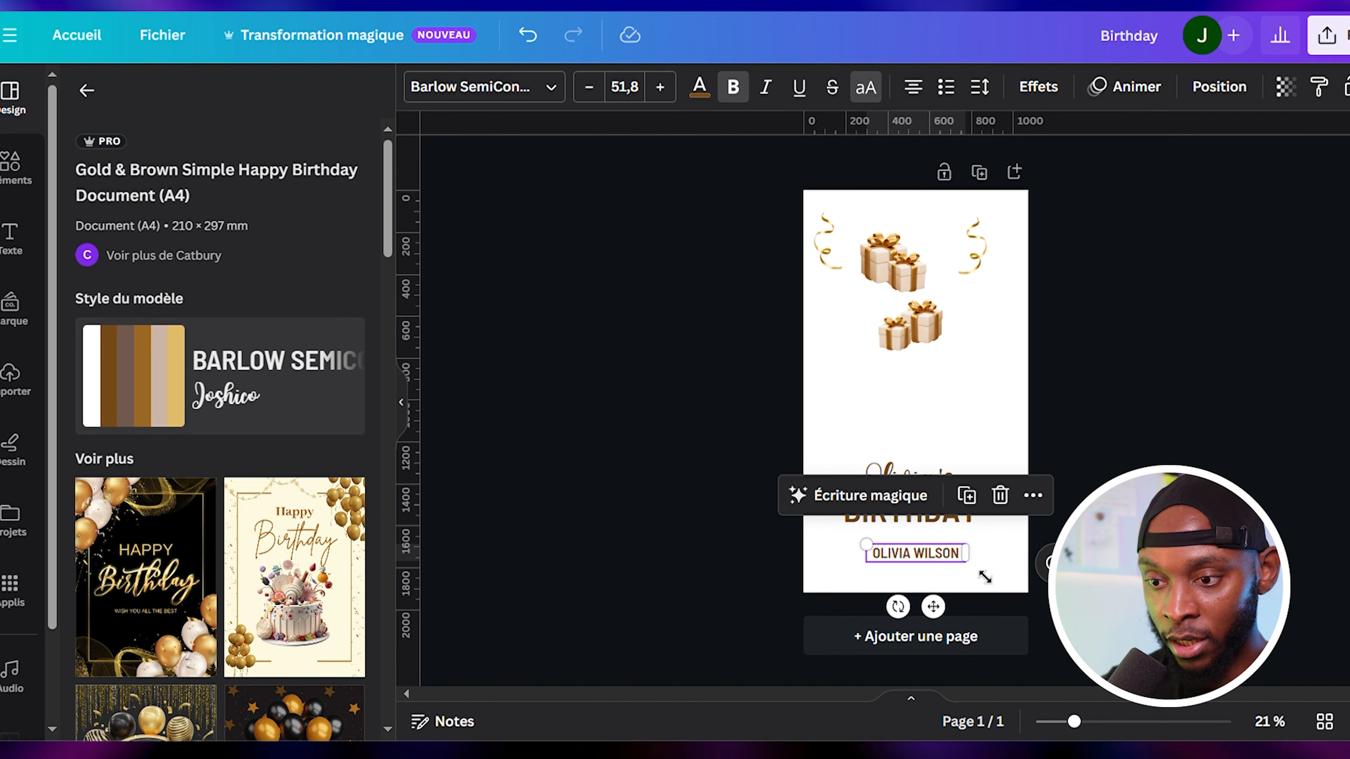
double_click(962, 554)
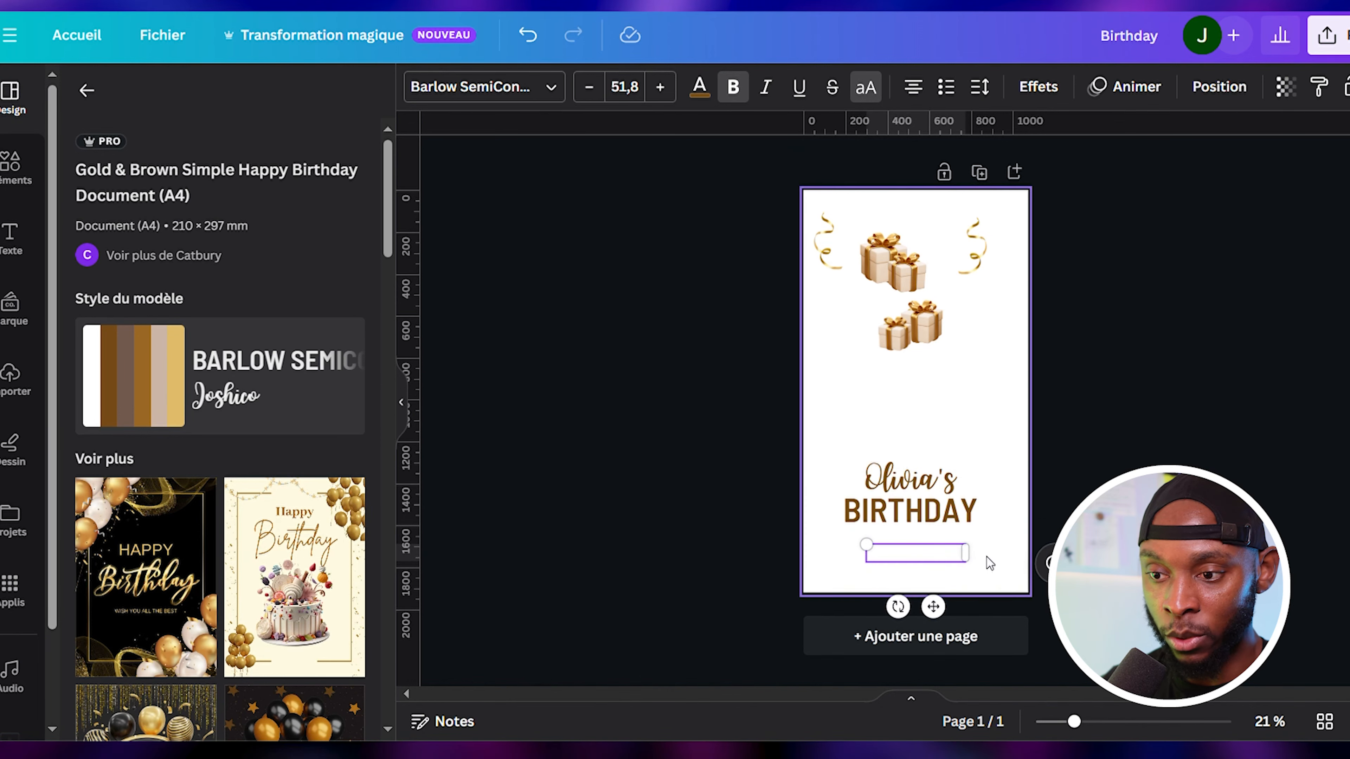
- Move the birthday heading slightly lower and centre it horizontally near the bottom of the page
click(959, 471)
click(952, 487)
drag(938, 509, 943, 532)
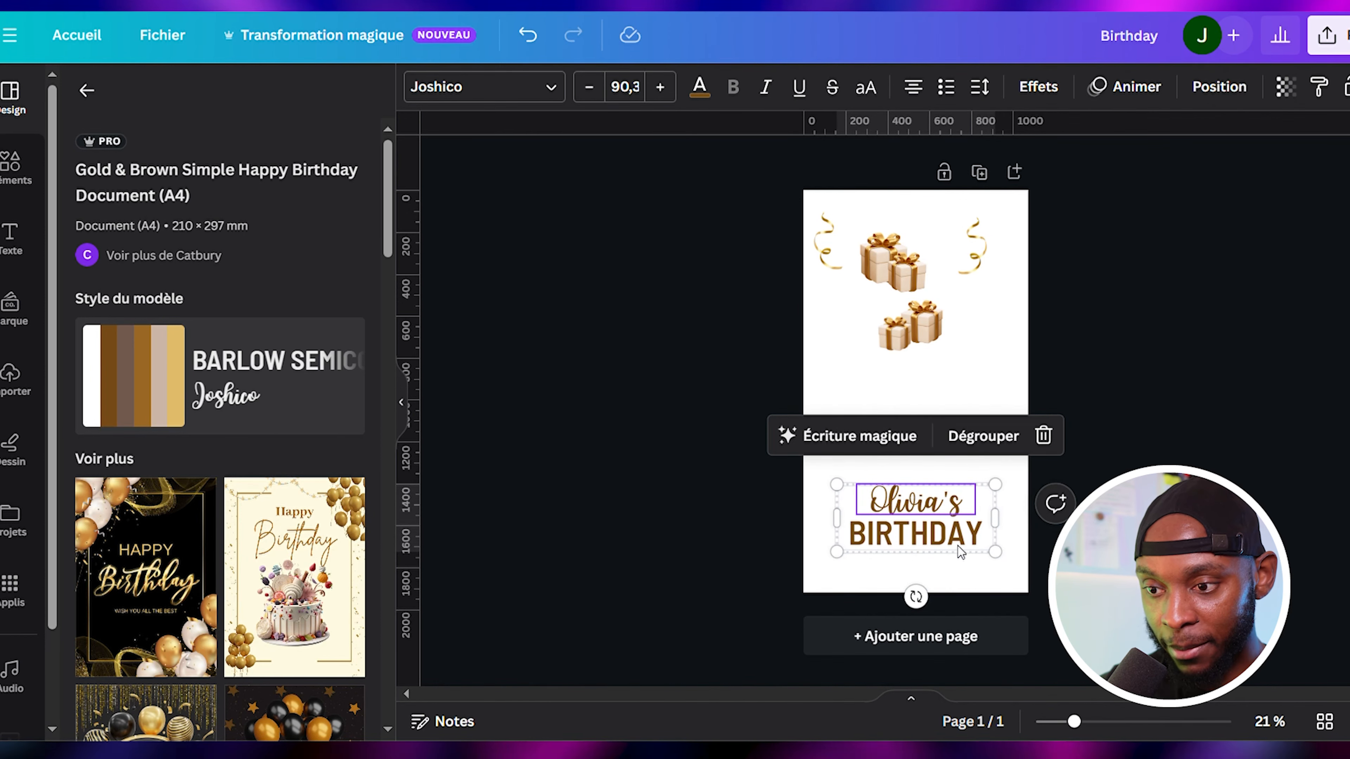
- Place a horizontal guide at about 1400 px and lower the birthday heading slightly beneath it
drag(875, 132, 951, 542)
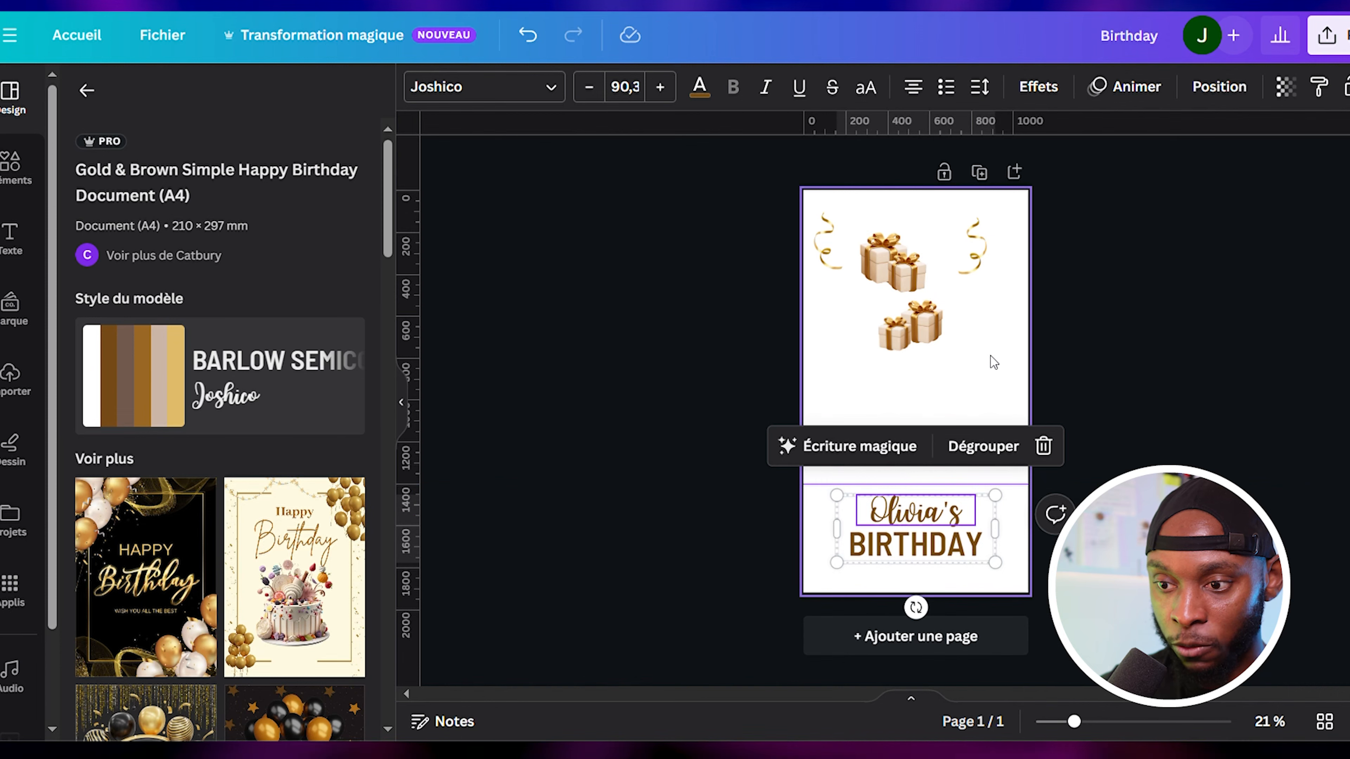
click(991, 368)
- Move the two gold streamers from the upper corners down to either side of the birthday heading
drag(982, 258, 1015, 526)
drag(824, 242, 830, 572)
click(914, 415)
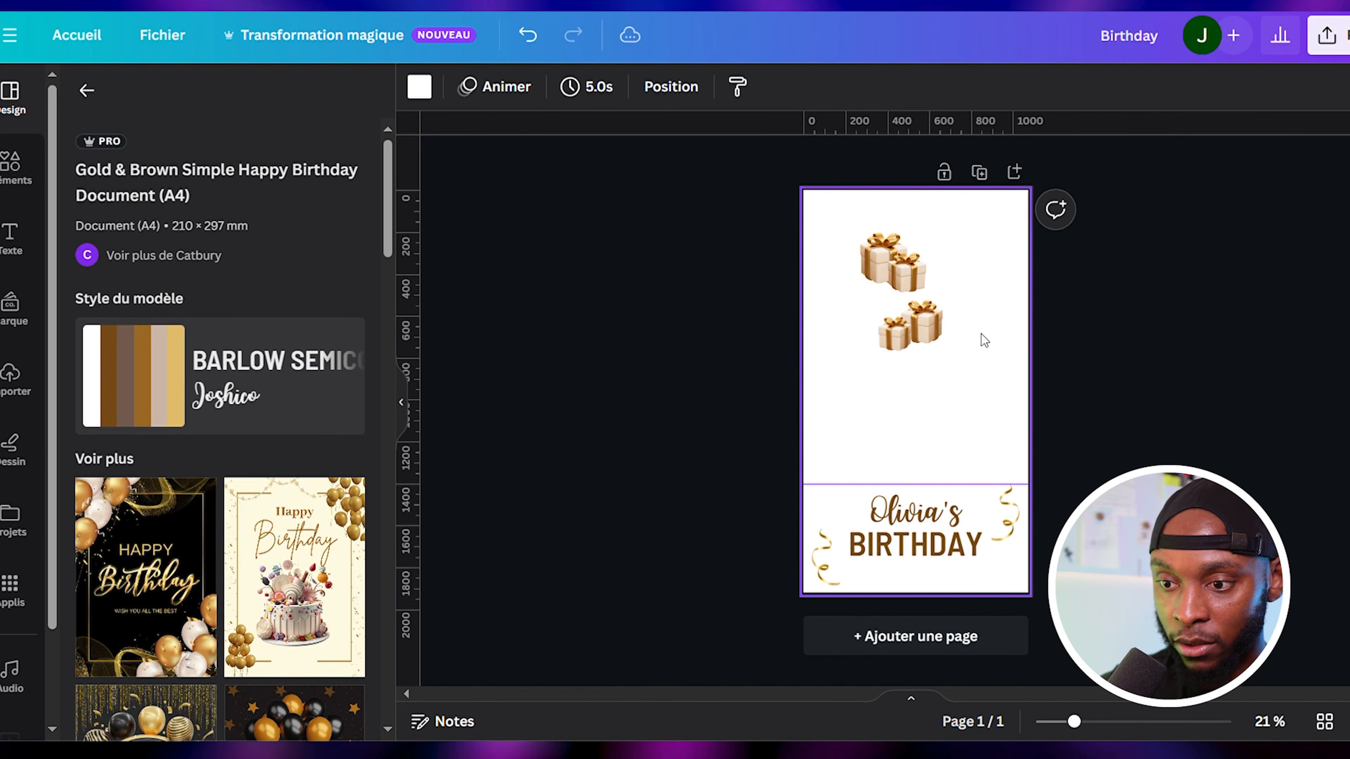
- Move the two gift-box groups into the lower corners of the page and resize them to frame the birthday heading
drag(927, 343, 1027, 596)
drag(895, 267, 785, 529)
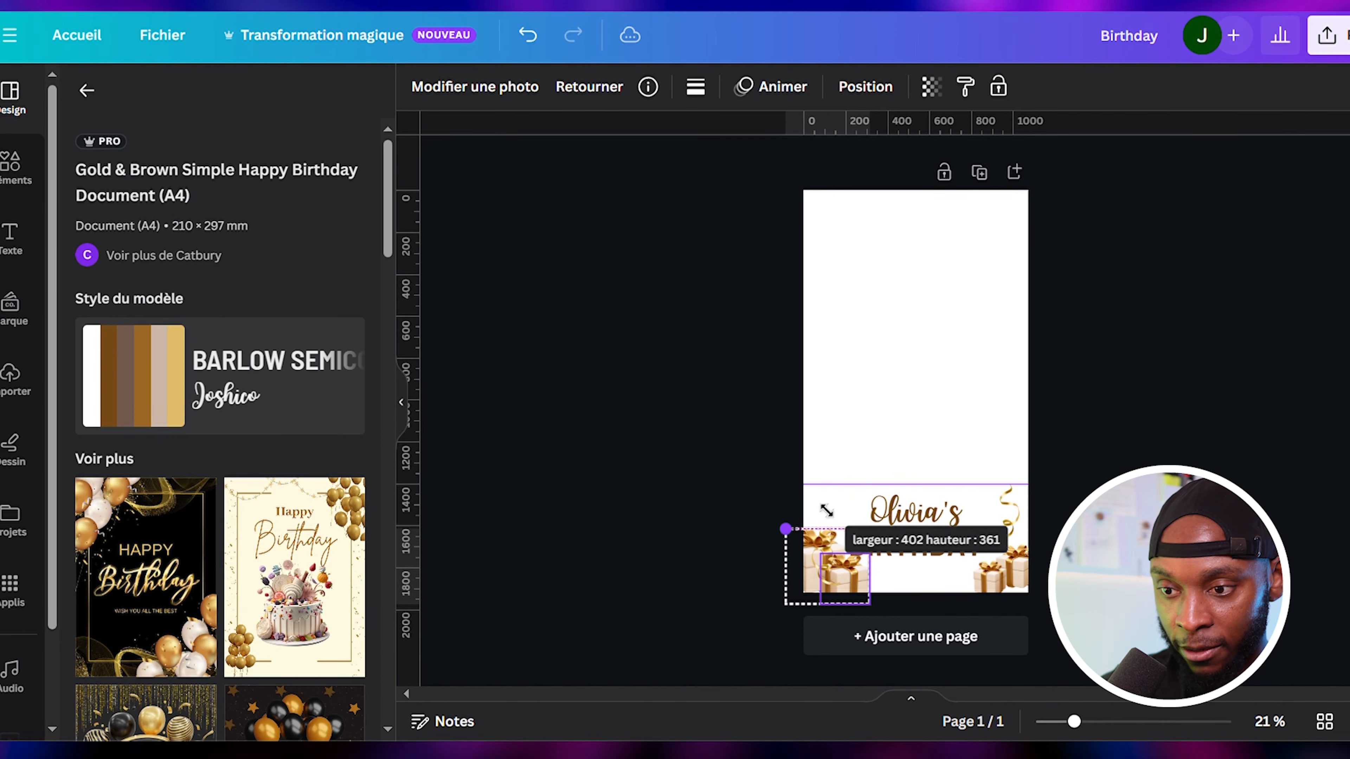
drag(869, 605, 837, 577)
click(1024, 568)
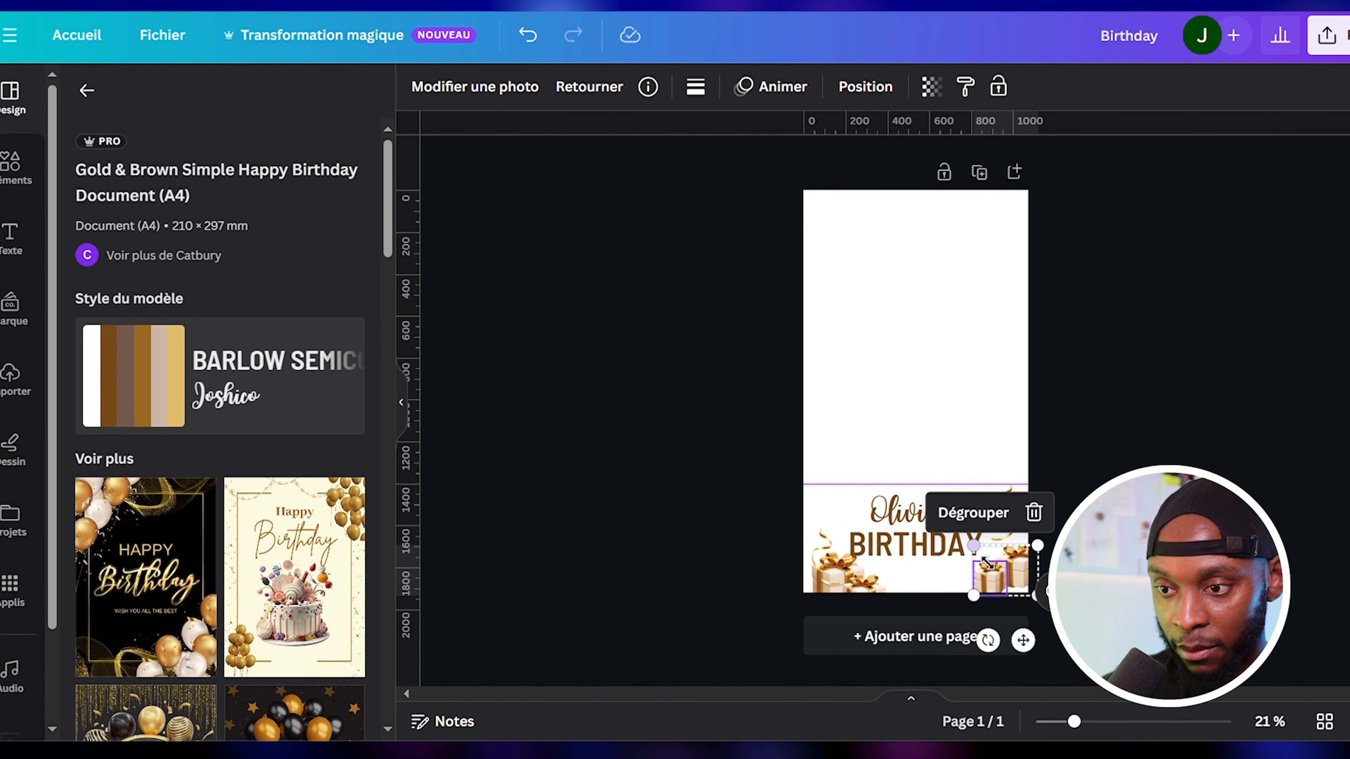
drag(984, 563, 1017, 588)
- Delete both gold streamers beside the birthday heading
click(826, 549)
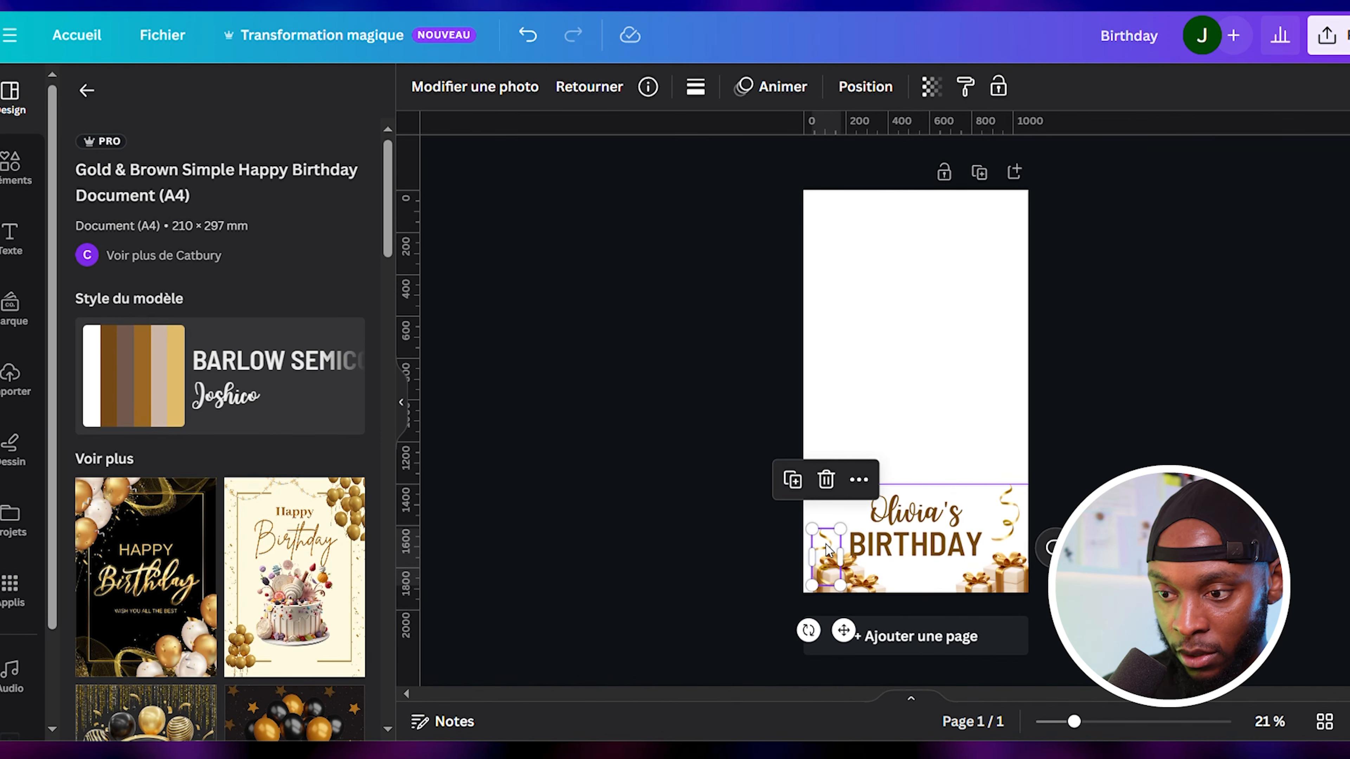
click(1009, 513)
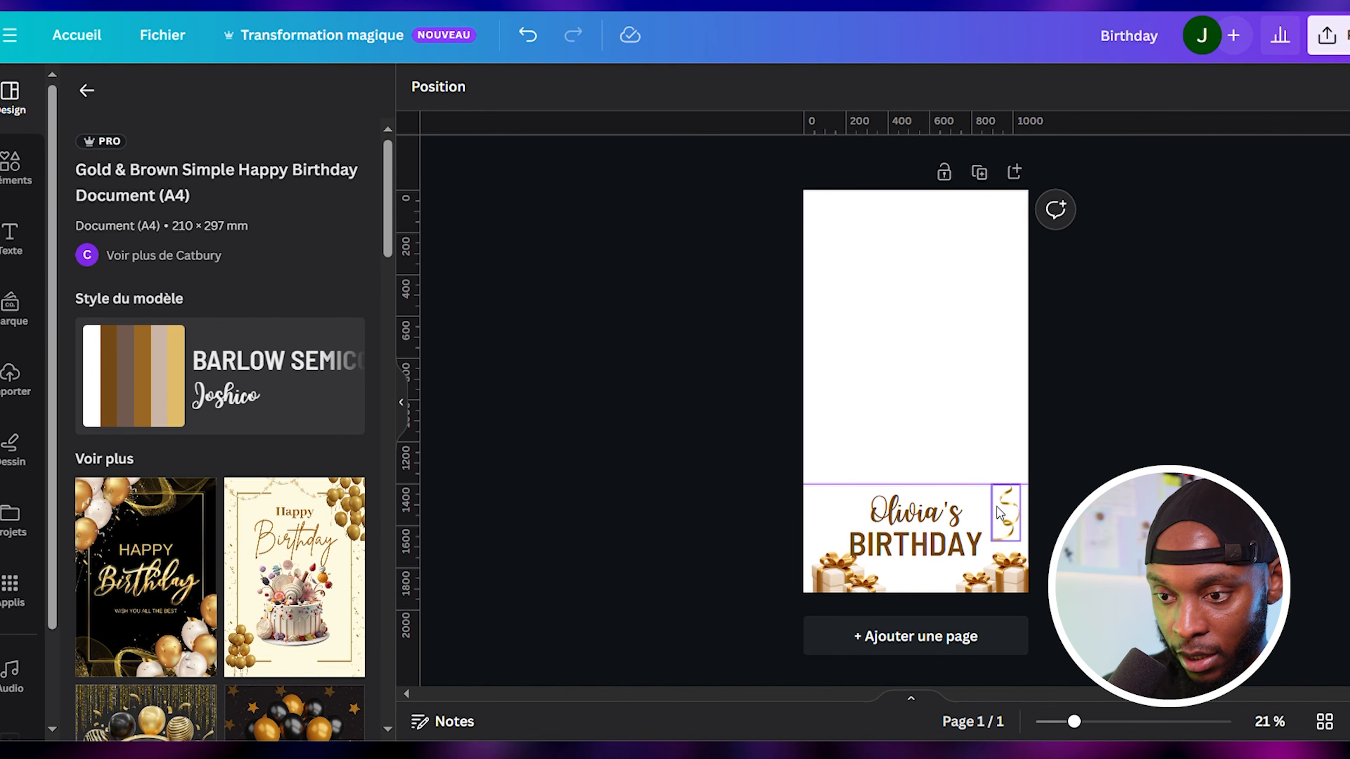
key(Delete)
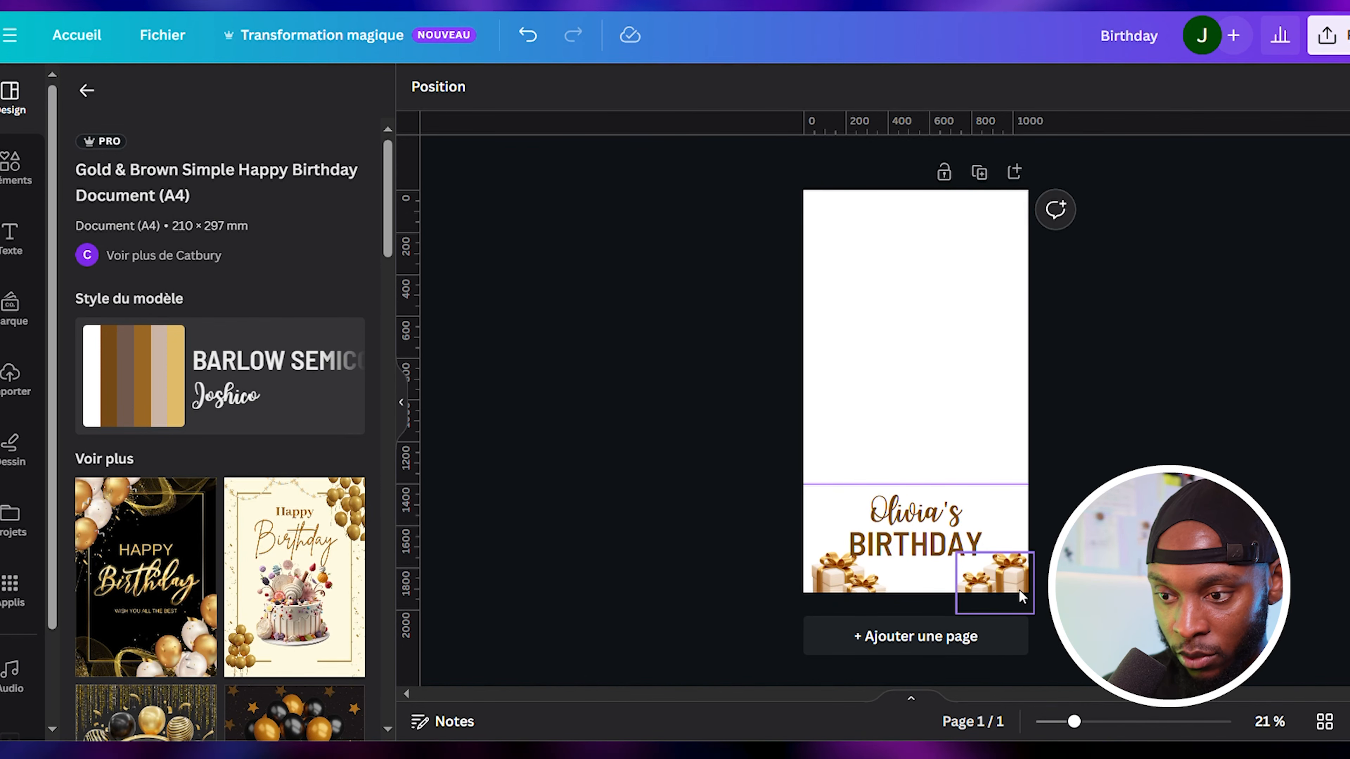
- Shift both gift-box groups against the page's side edges so their bases run slightly past the lower edge
click(1002, 570)
drag(1003, 570, 1005, 576)
drag(853, 570, 854, 579)
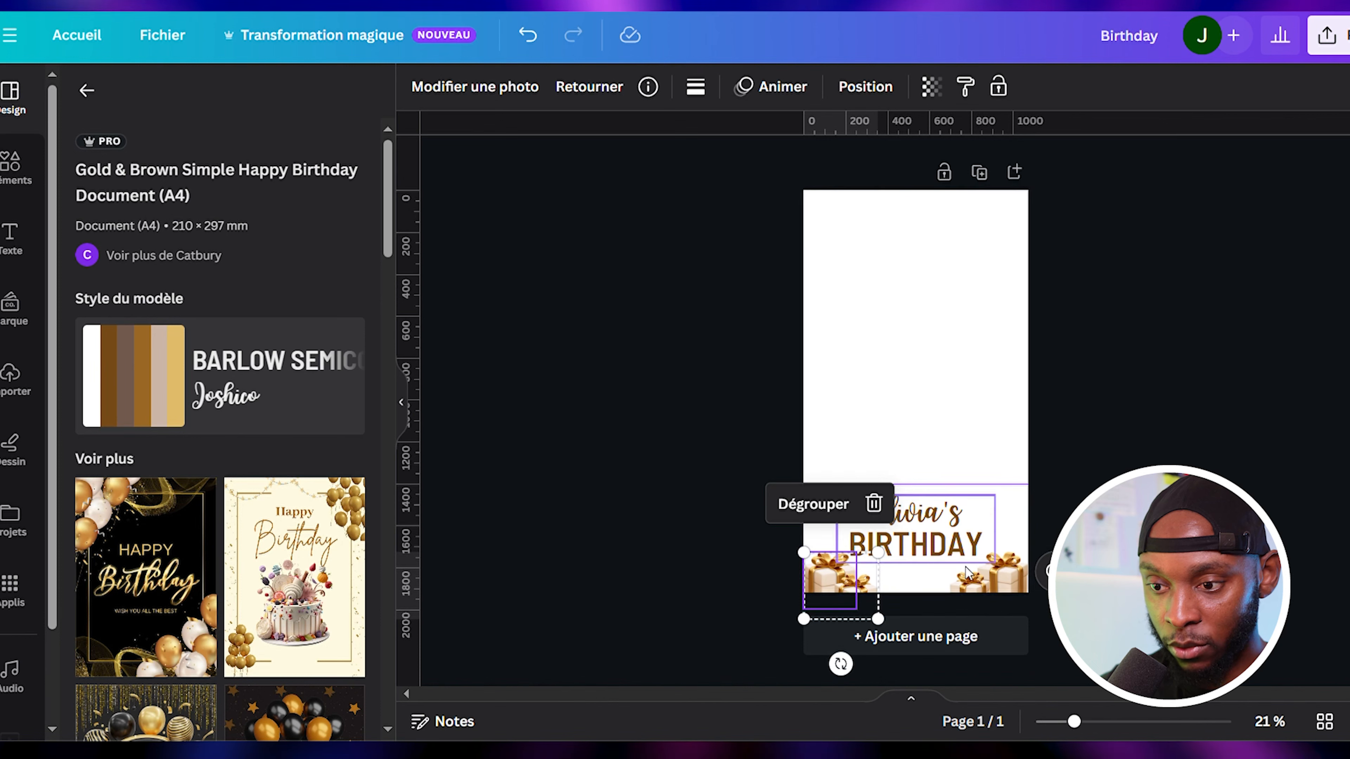
click(989, 576)
click(856, 585)
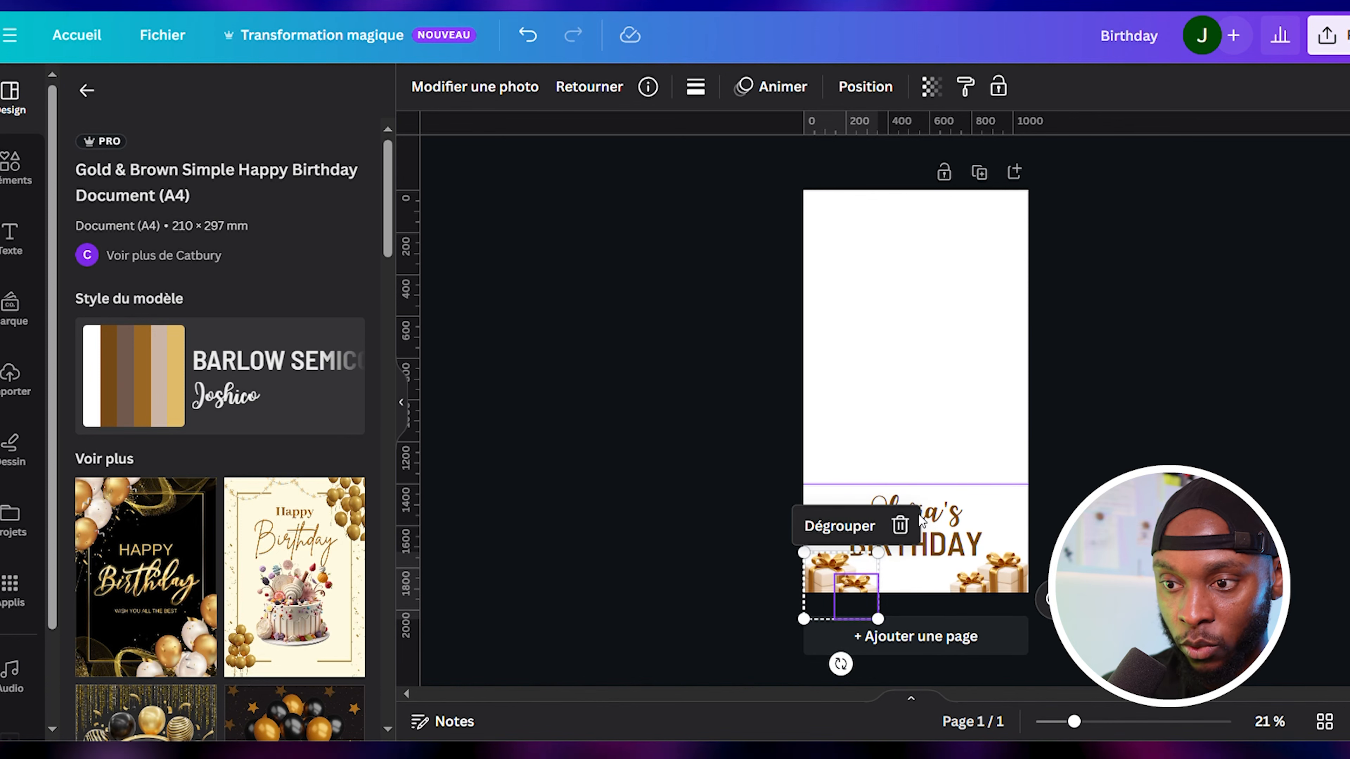
- Scale the gift-box group in the page's lower-left corner down slightly and fit it against the left edge
click(903, 294)
drag(833, 581, 837, 585)
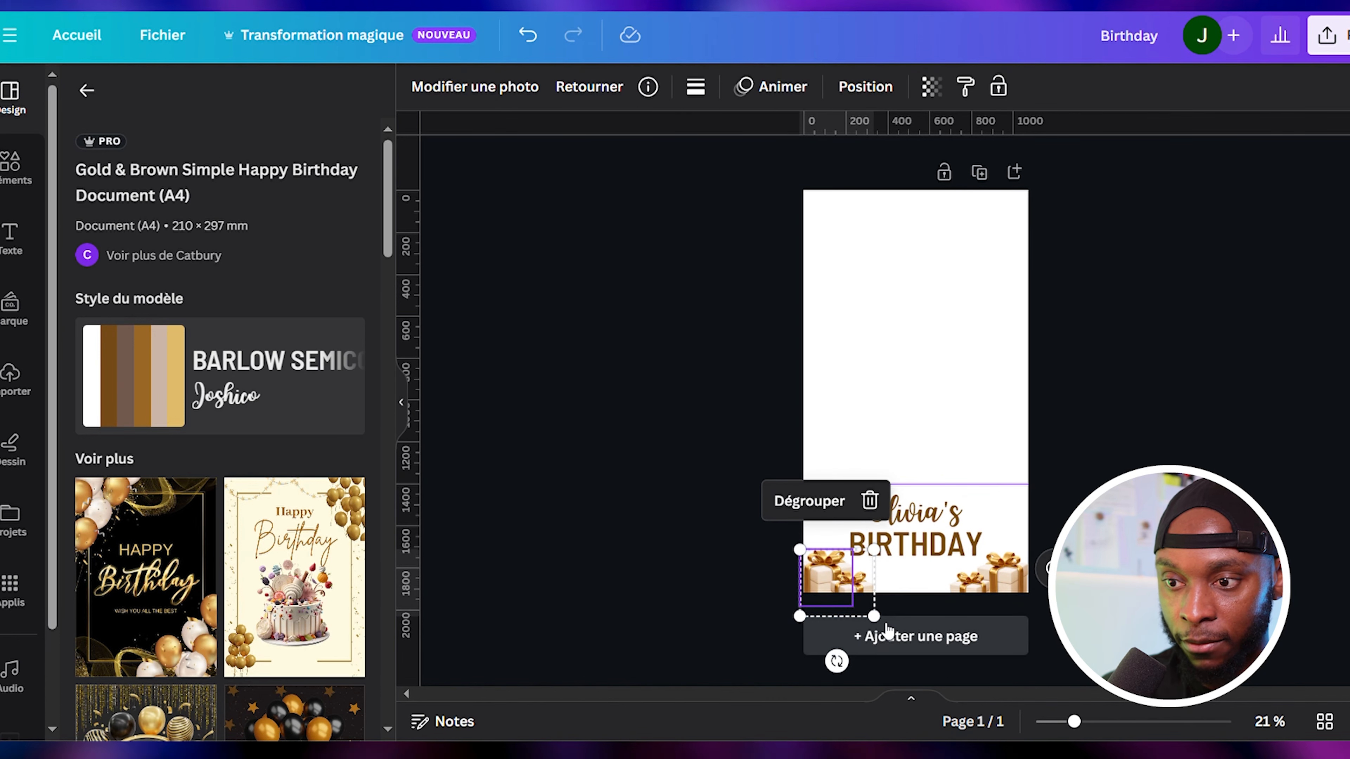
drag(885, 628, 834, 572)
click(914, 356)
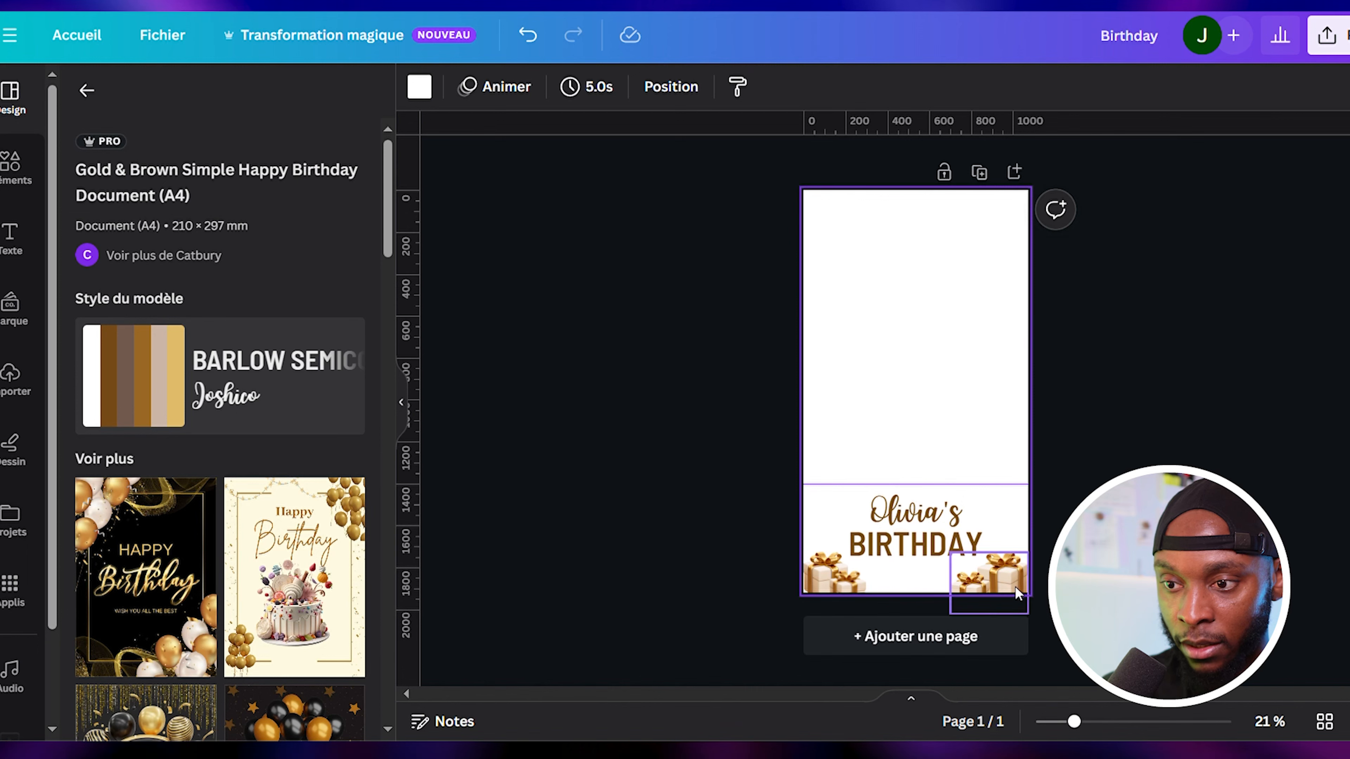
- Nudge the gift-box group in the page's lower-right corner slightly farther right, away from the birthday heading
click(990, 576)
drag(996, 578, 1010, 587)
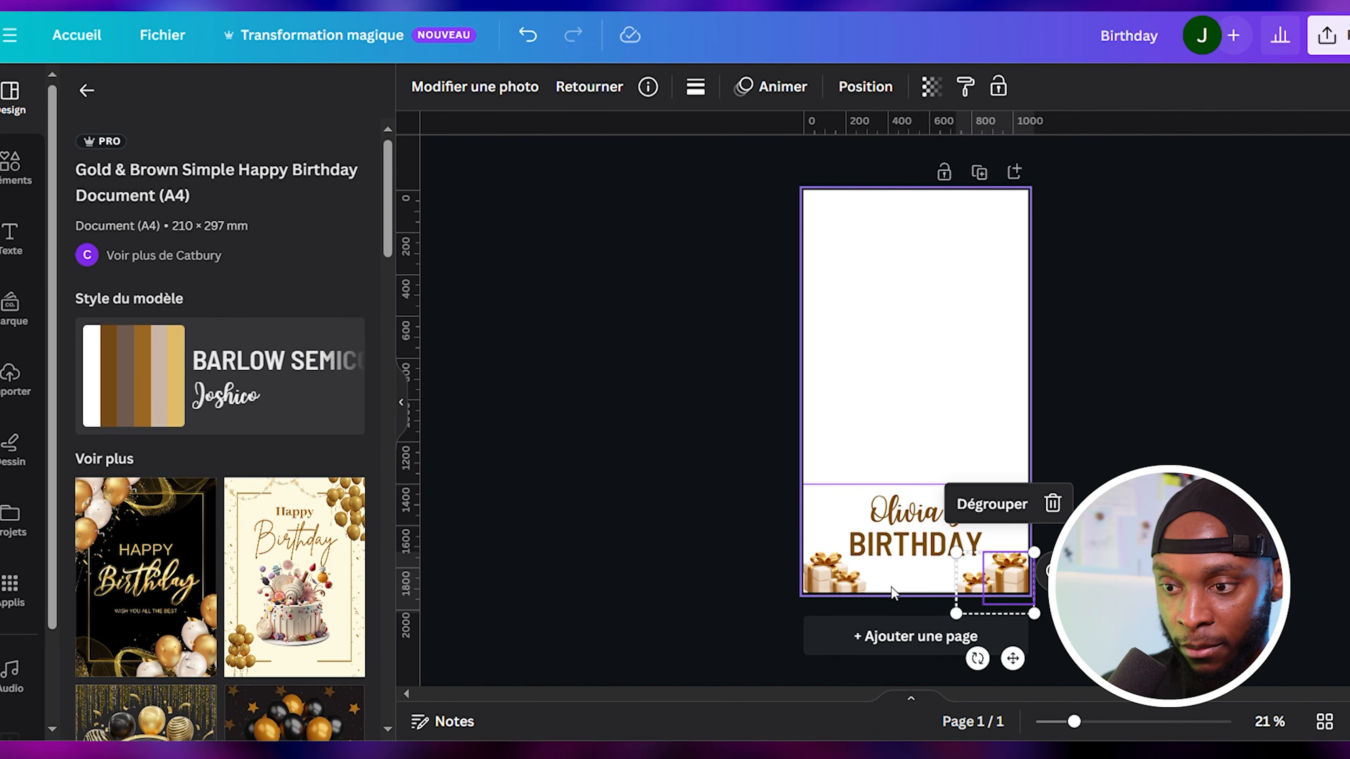
click(851, 585)
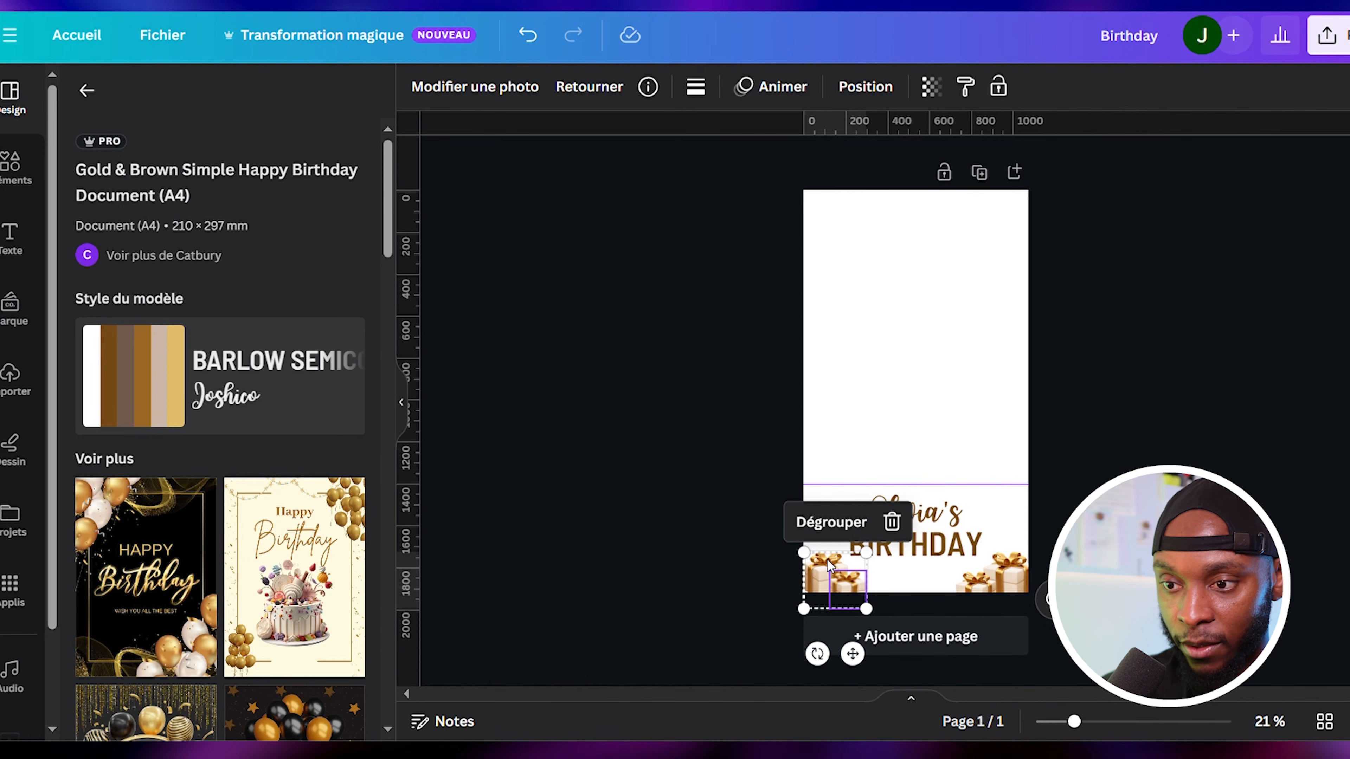